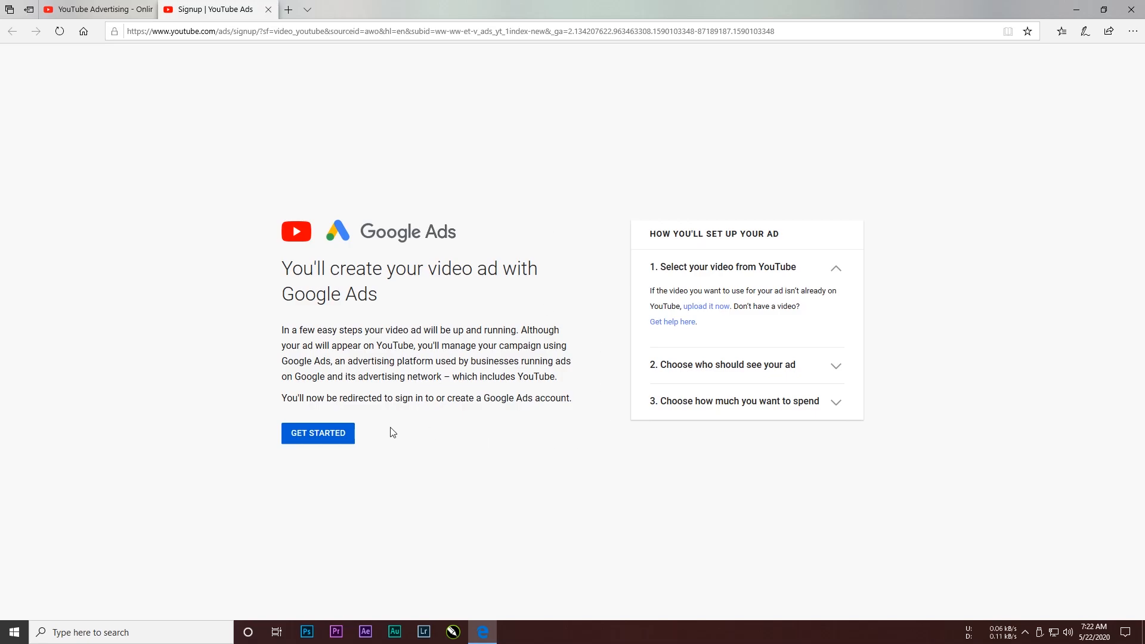
# Step: Start the Google Ads video ad setup, sign in with the account e-mail and password, and dismiss the save-password prompt
pyautogui.click(352, 432)
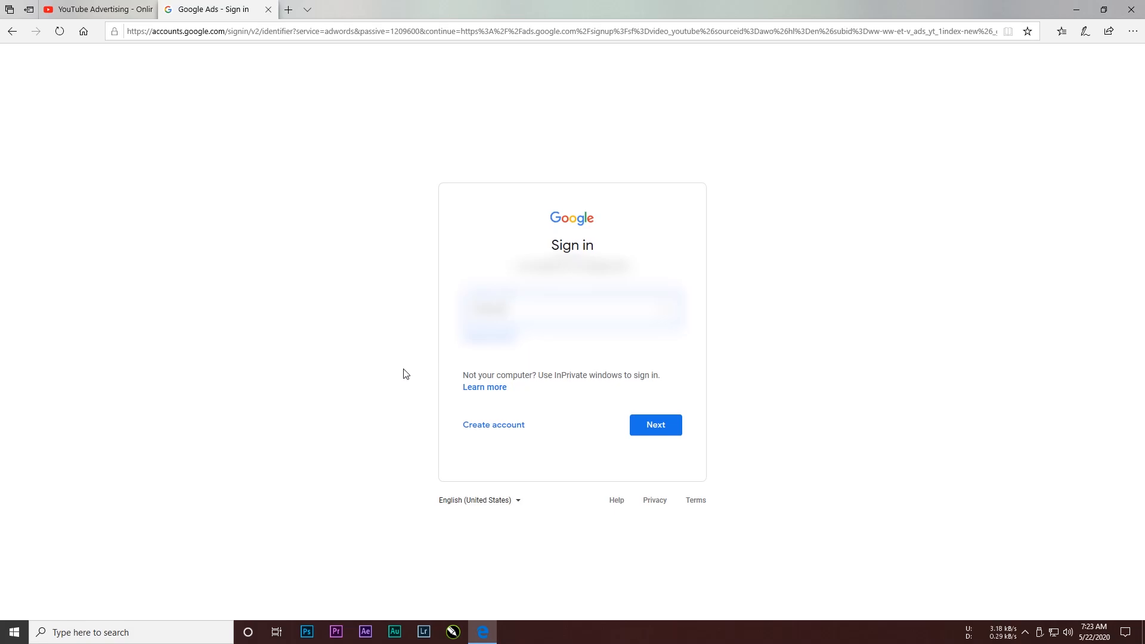
pyautogui.write('??')
pyautogui.press('Return')
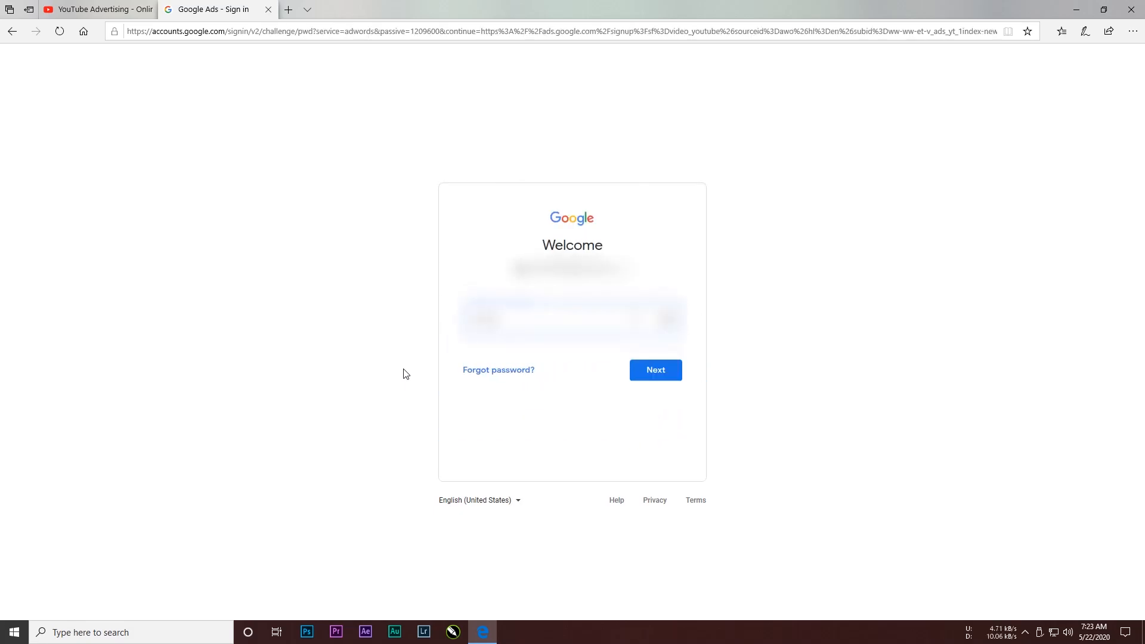
pyautogui.press('Return')
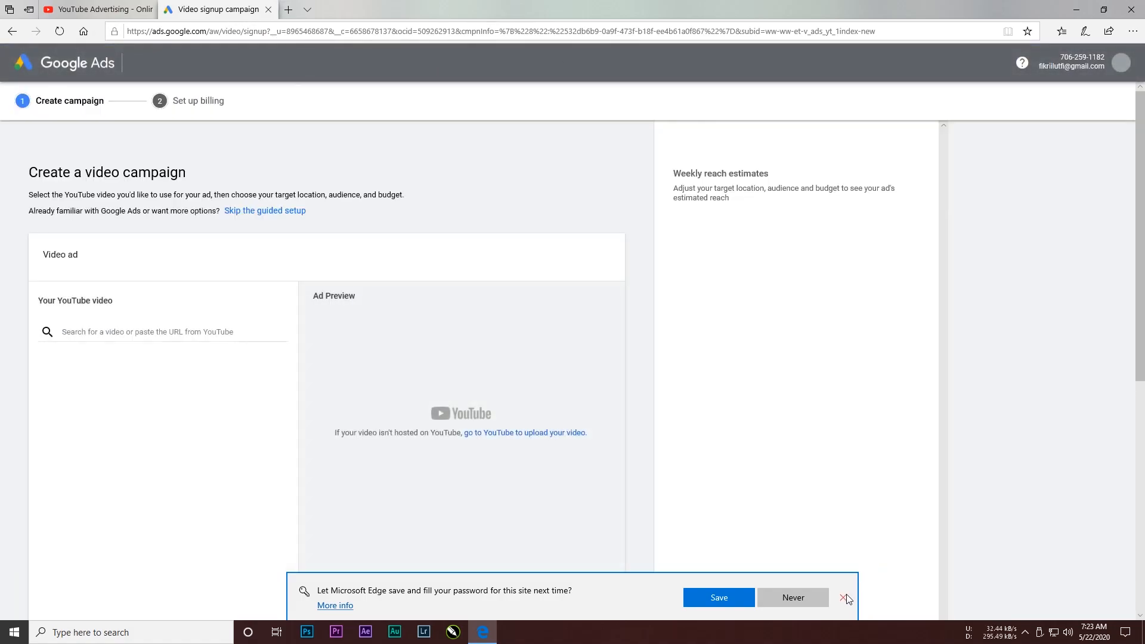
pyautogui.click(843, 597)
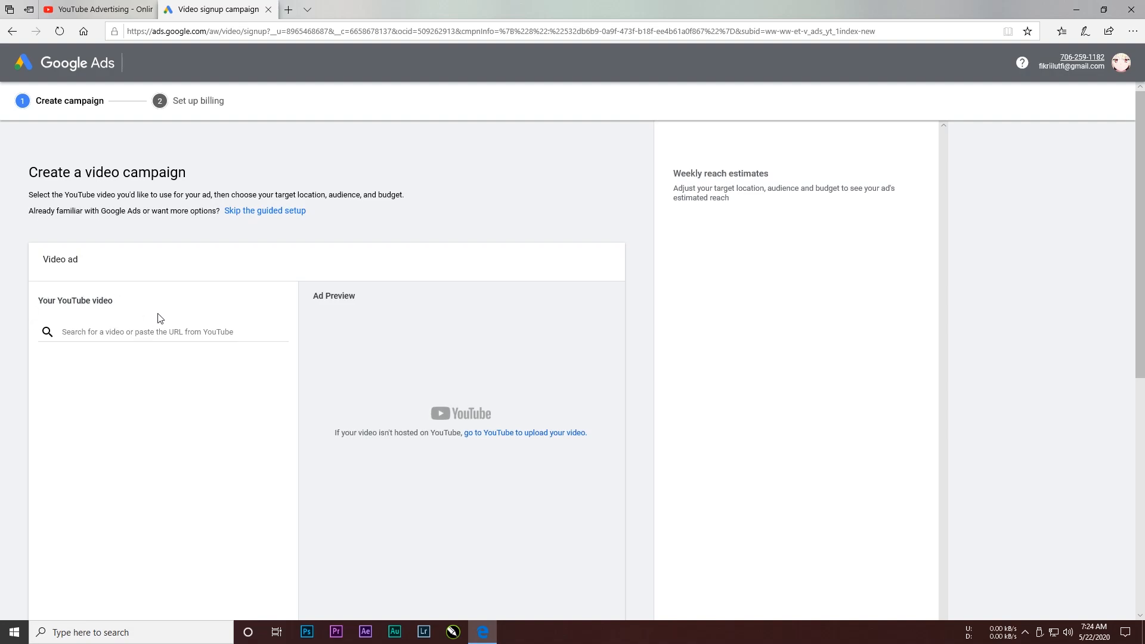
# Step: Open youtube.com in a new browser tab
pyautogui.click(288, 9)
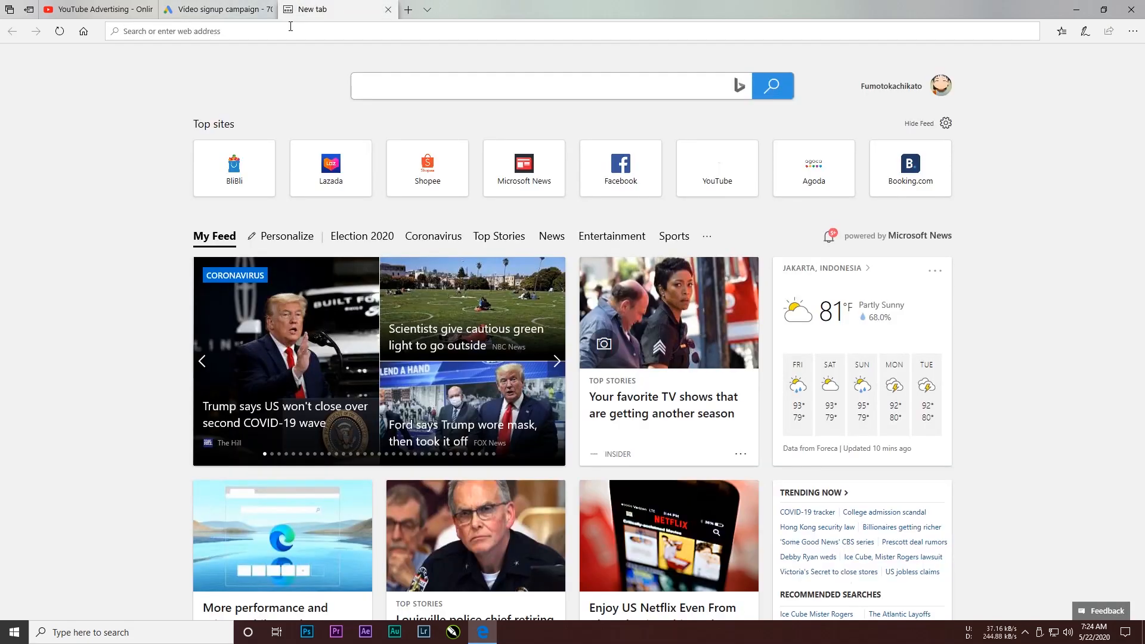
pyautogui.click(291, 27)
pyautogui.write('youtu')
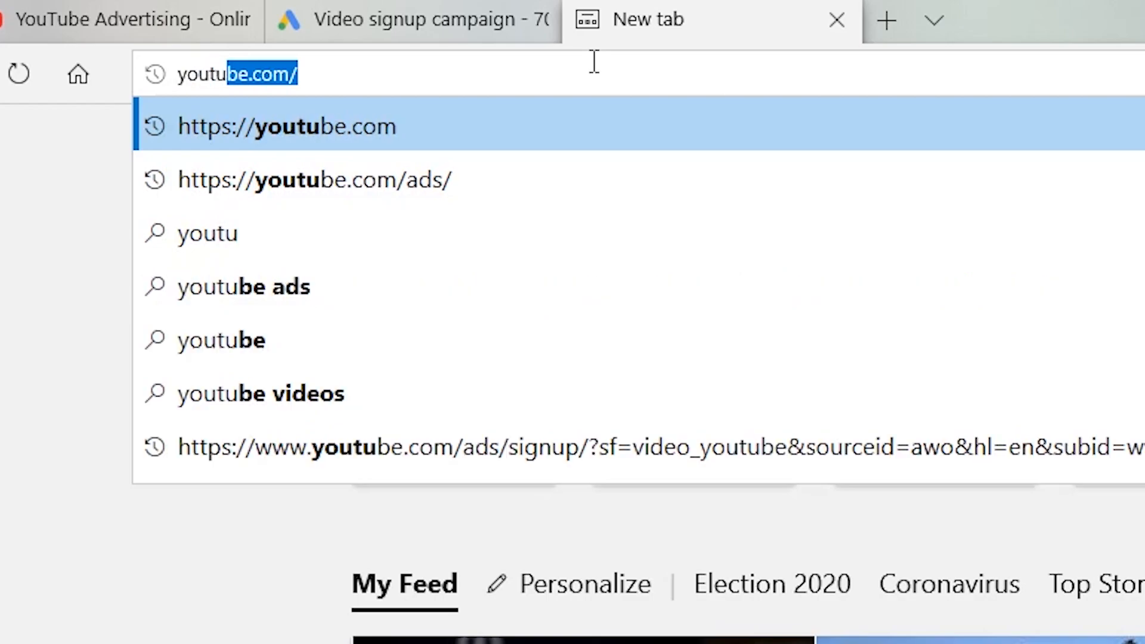
pyautogui.write('be.com')
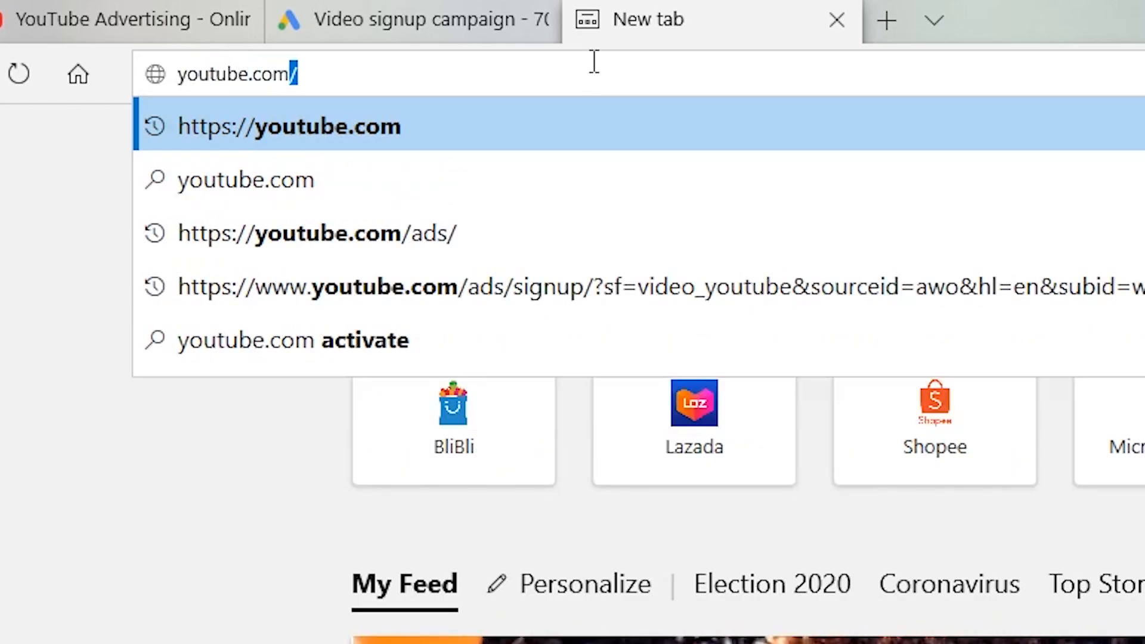
pyautogui.write('/')
pyautogui.press('Delete')
pyautogui.press('Return')
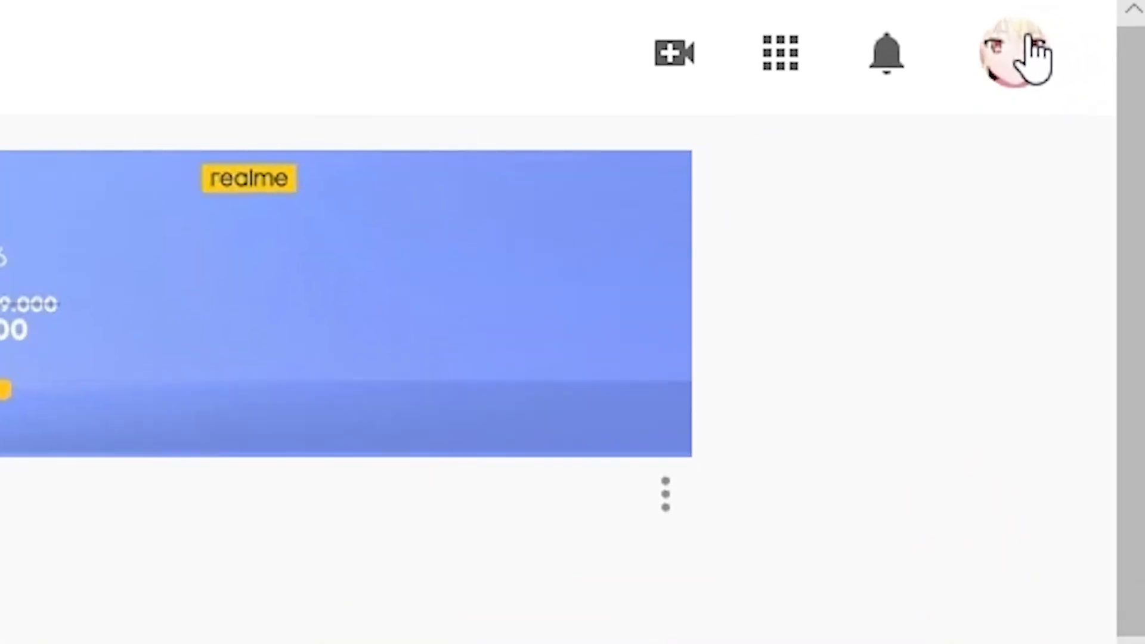
pyautogui.click(1008, 63)
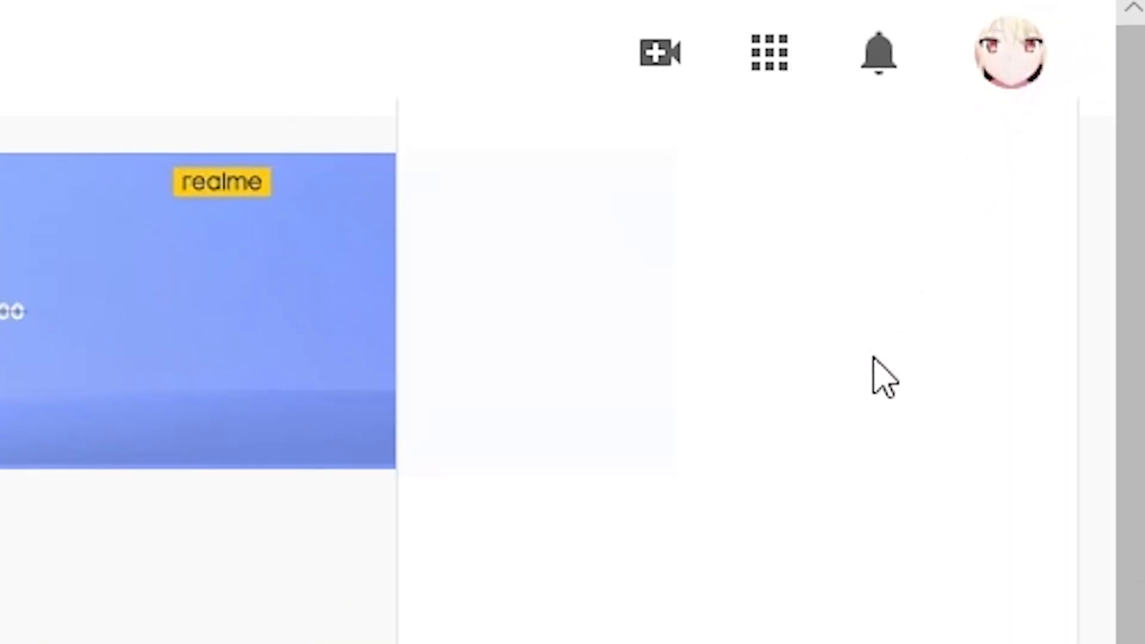
pyautogui.click(824, 587)
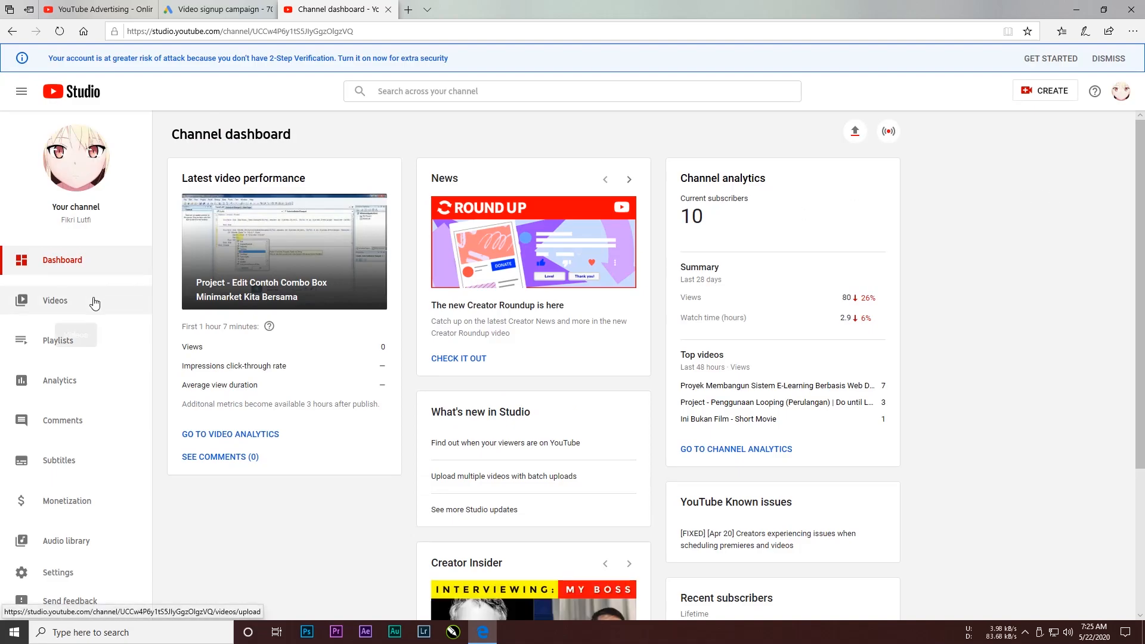
pyautogui.click(94, 303)
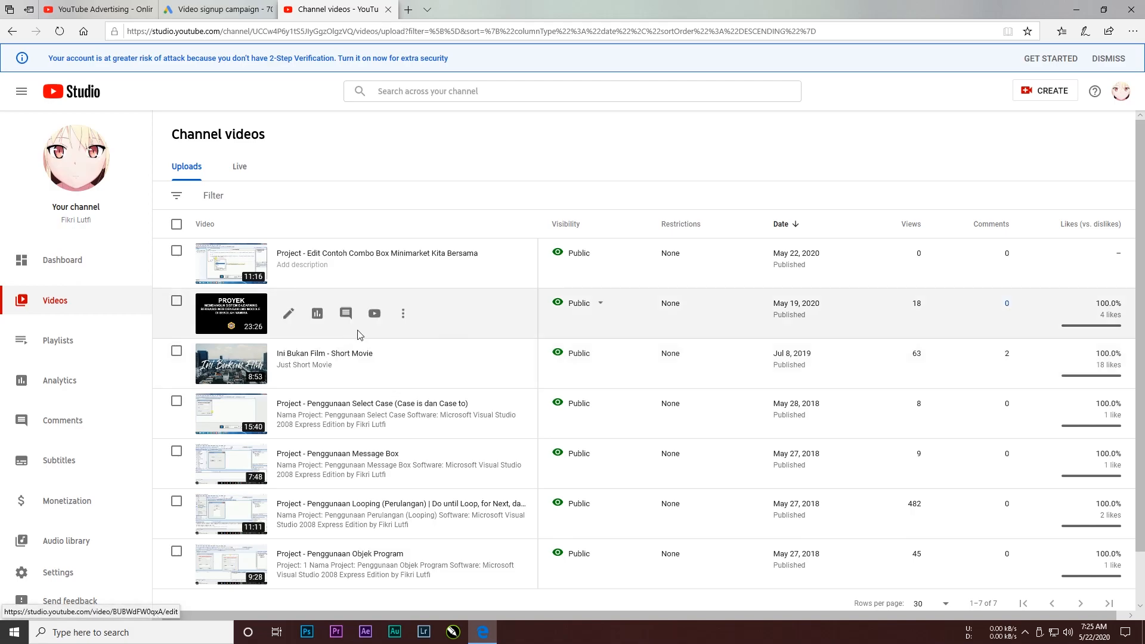
pyautogui.click(405, 363)
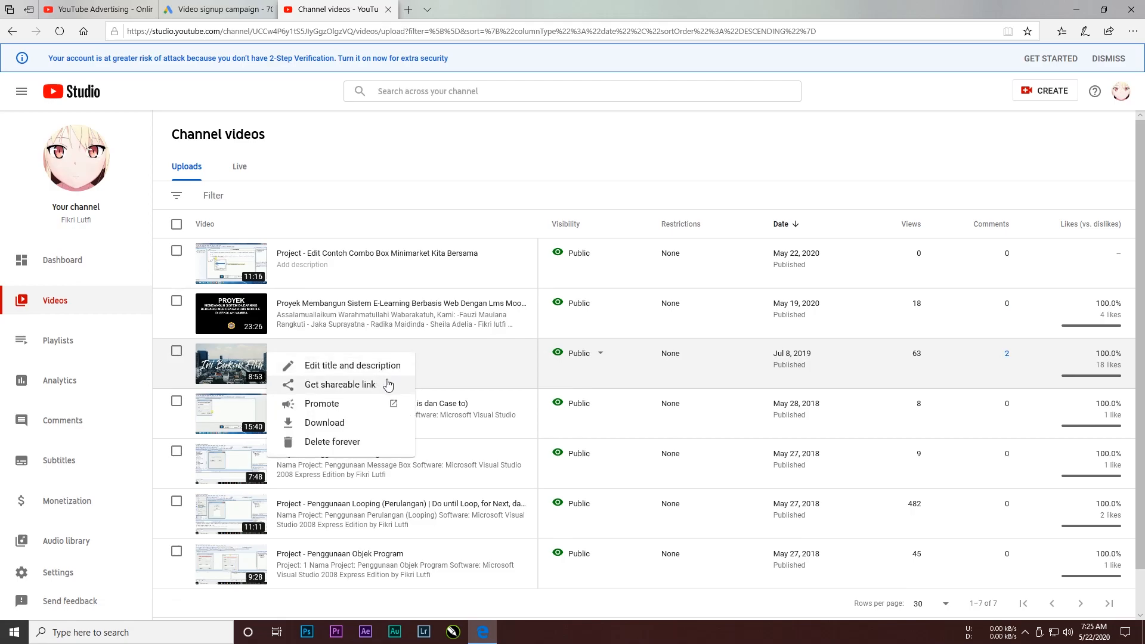
pyautogui.click(390, 385)
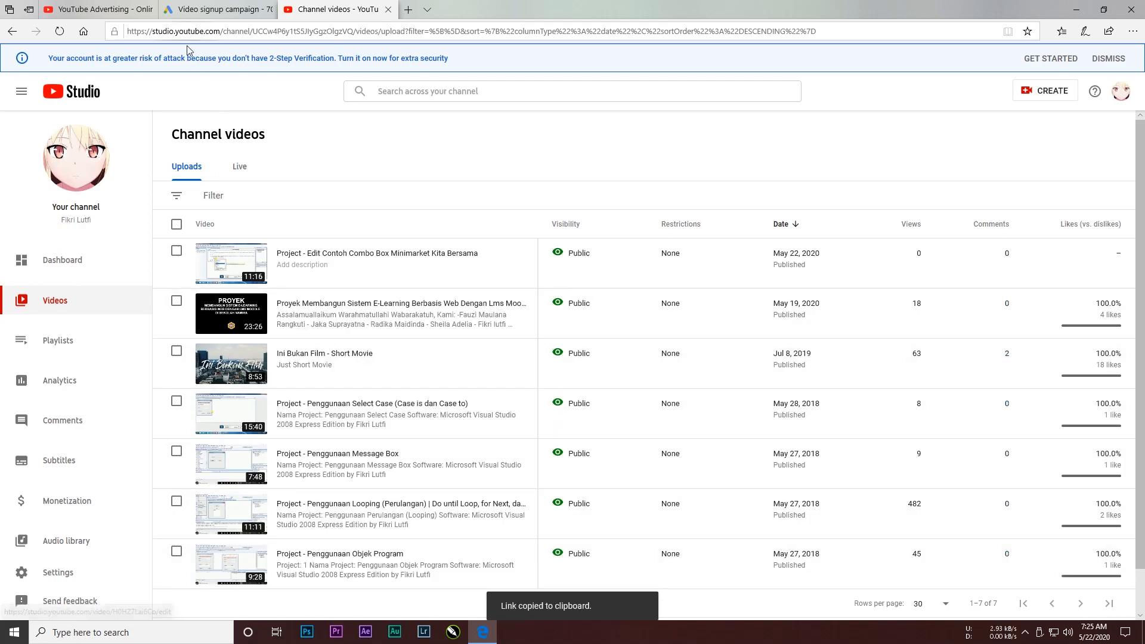
# Step: Back in the Google Ads campaign, paste the copied video link into the YouTube video search field
pyautogui.click(205, 12)
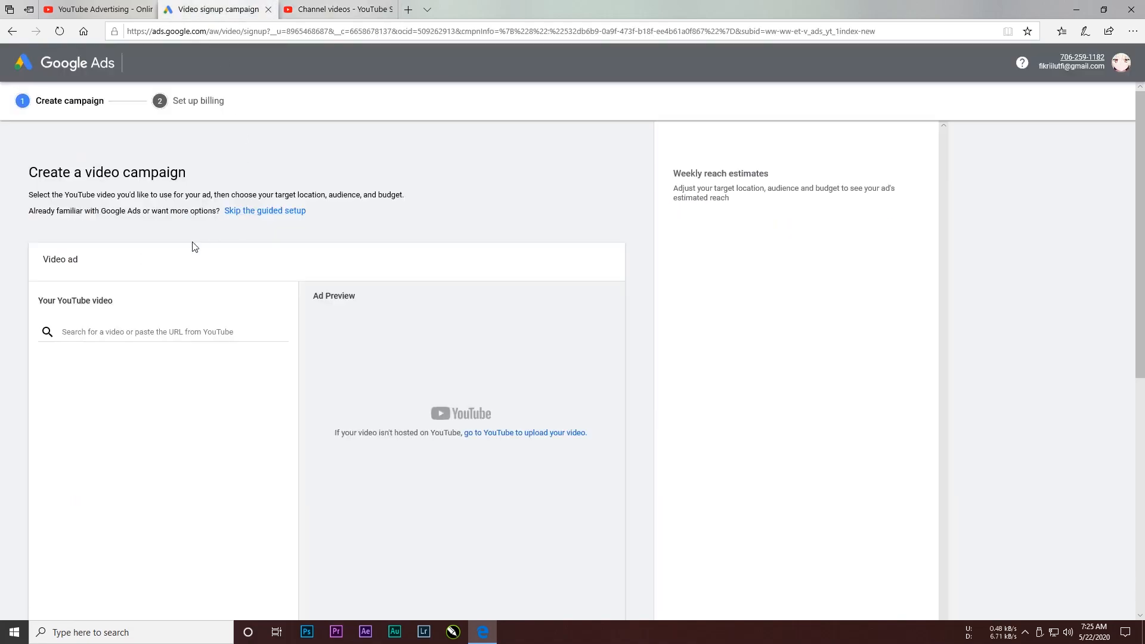
pyautogui.click(124, 331)
pyautogui.rightClick(123, 330)
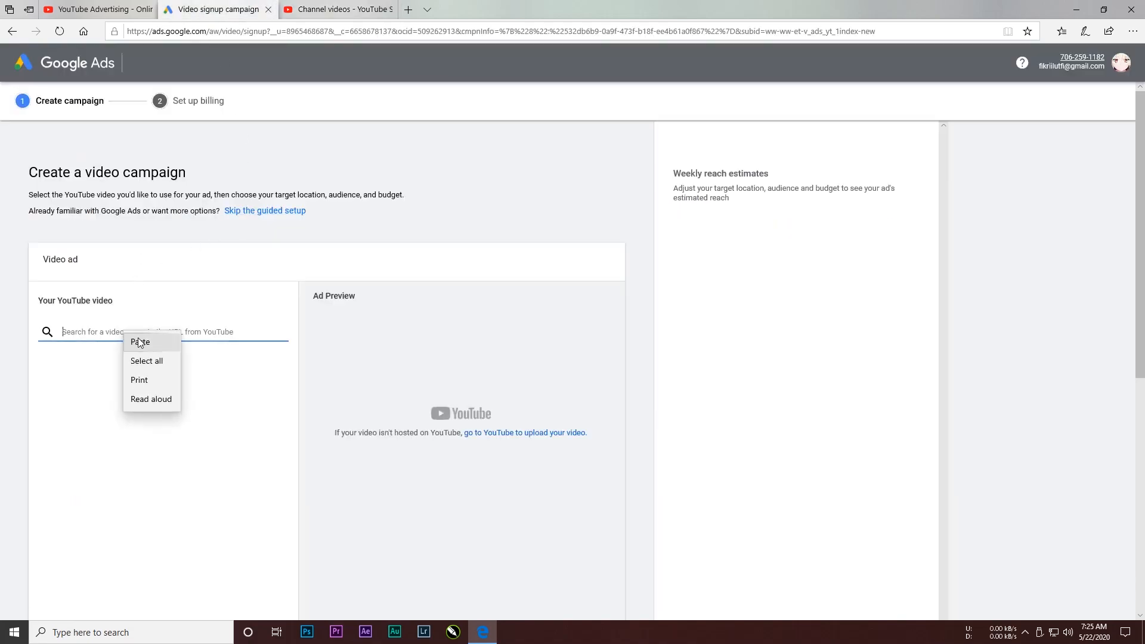
pyautogui.click(141, 343)
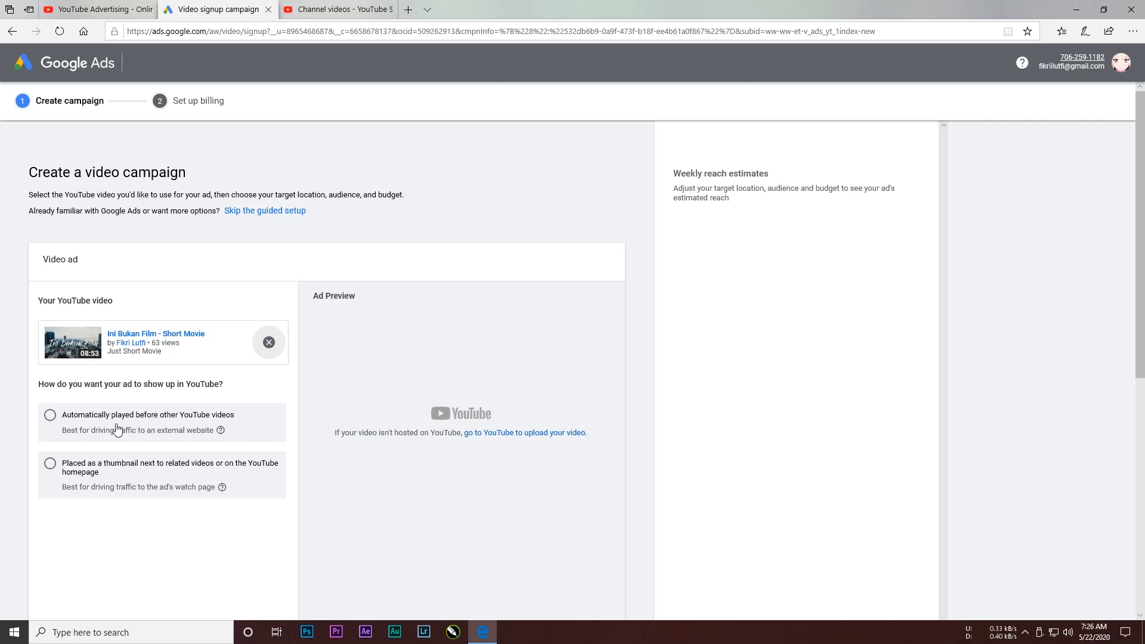
# Step: Set the ad to play automatically before other YouTube videos and switch the preview to Desktop
pyautogui.click(50, 419)
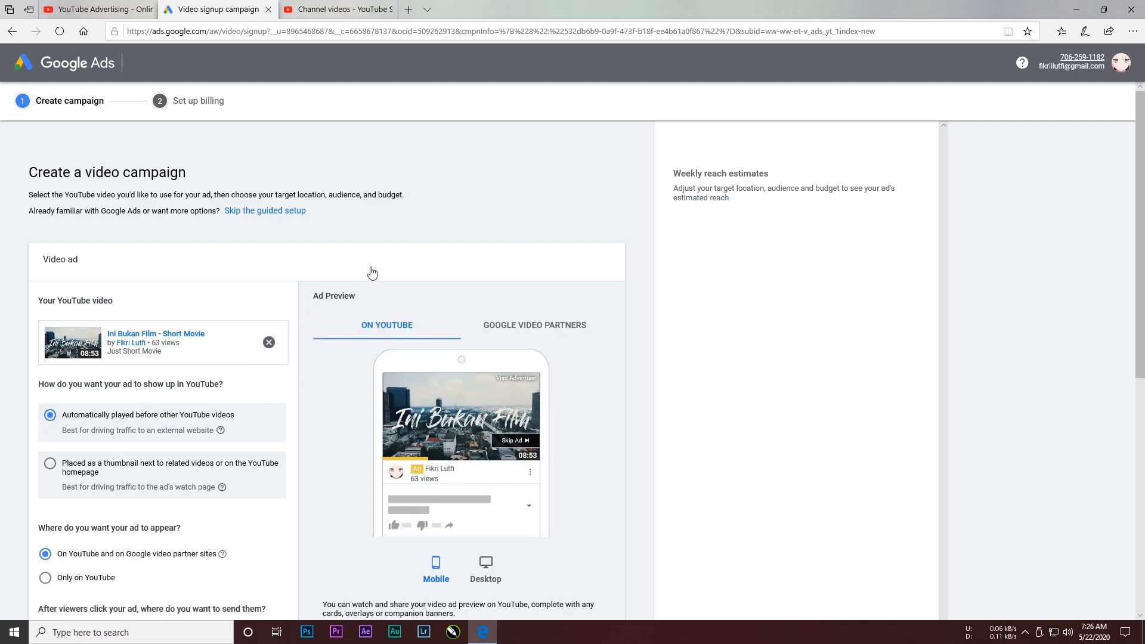
pyautogui.click(483, 568)
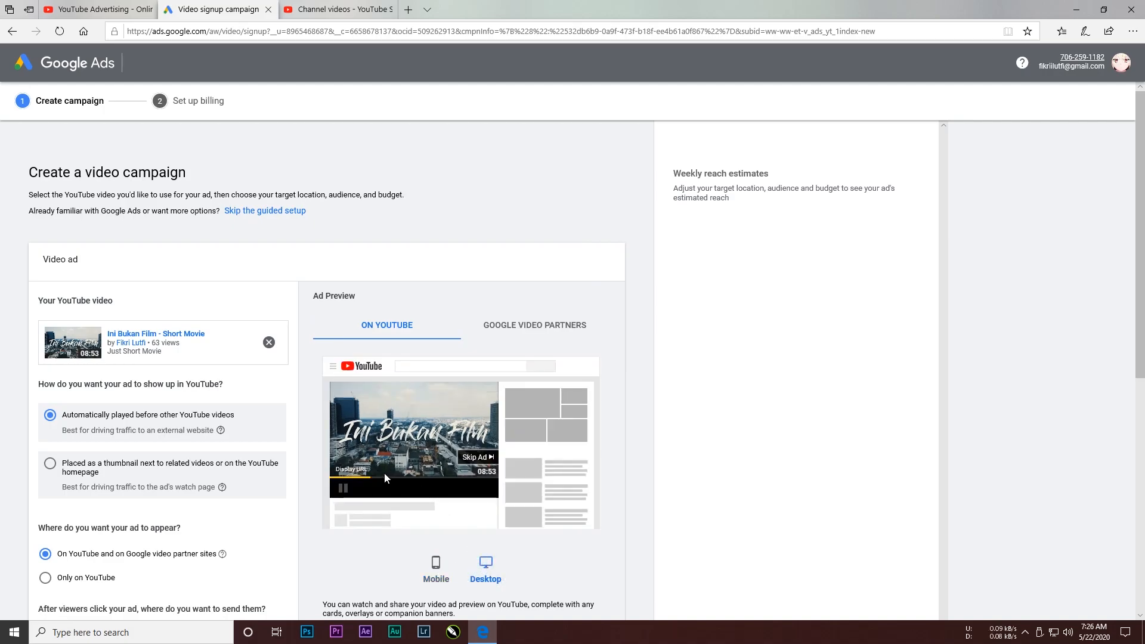
# Step: Limit where the ad appears to Only on YouTube
pyautogui.scroll(-3, 384, 472)
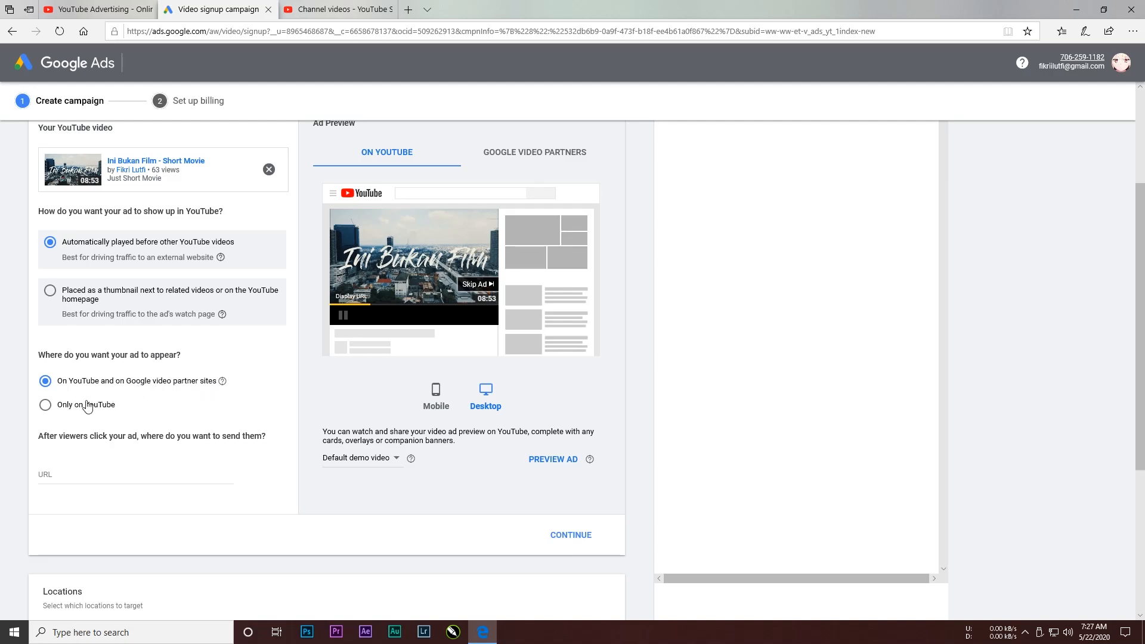
pyautogui.click(68, 410)
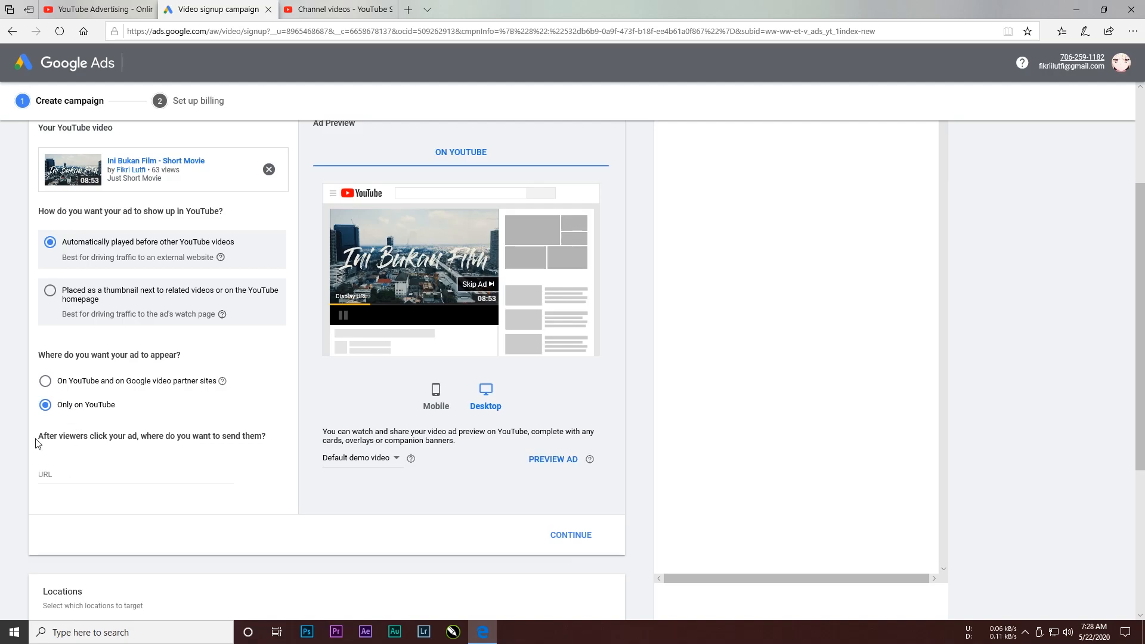
# Step: Enter monolith-tech.rf.gd as the URL viewers are sent to and continue to the next section
pyautogui.click(65, 476)
pyautogui.write('m')
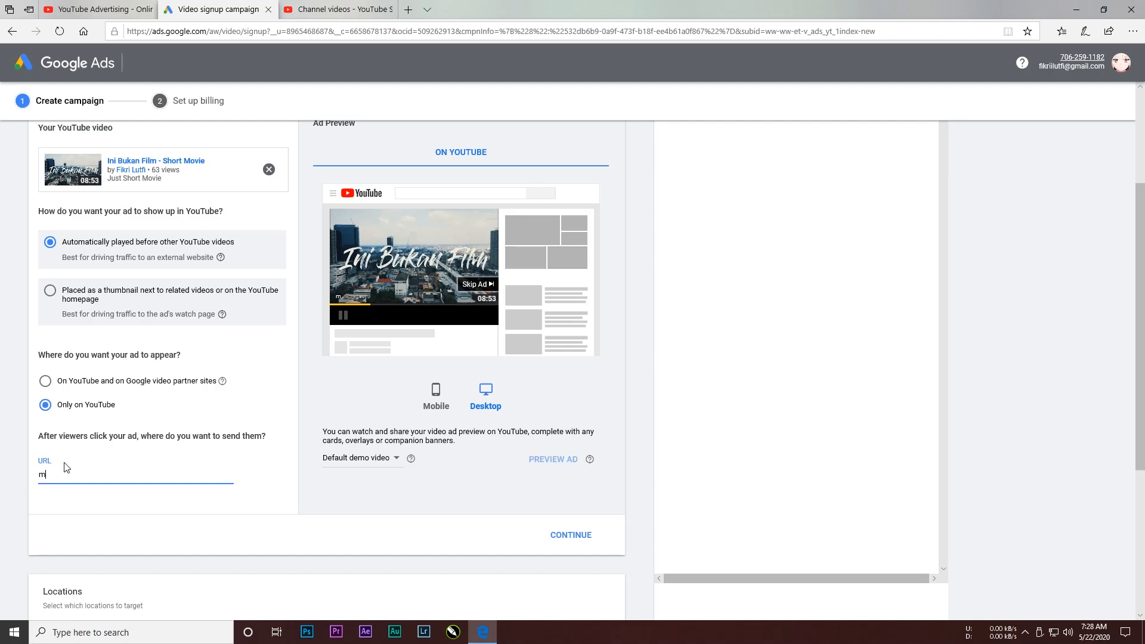
pyautogui.write('onolith-tech.rf.gd')
pyautogui.click(571, 536)
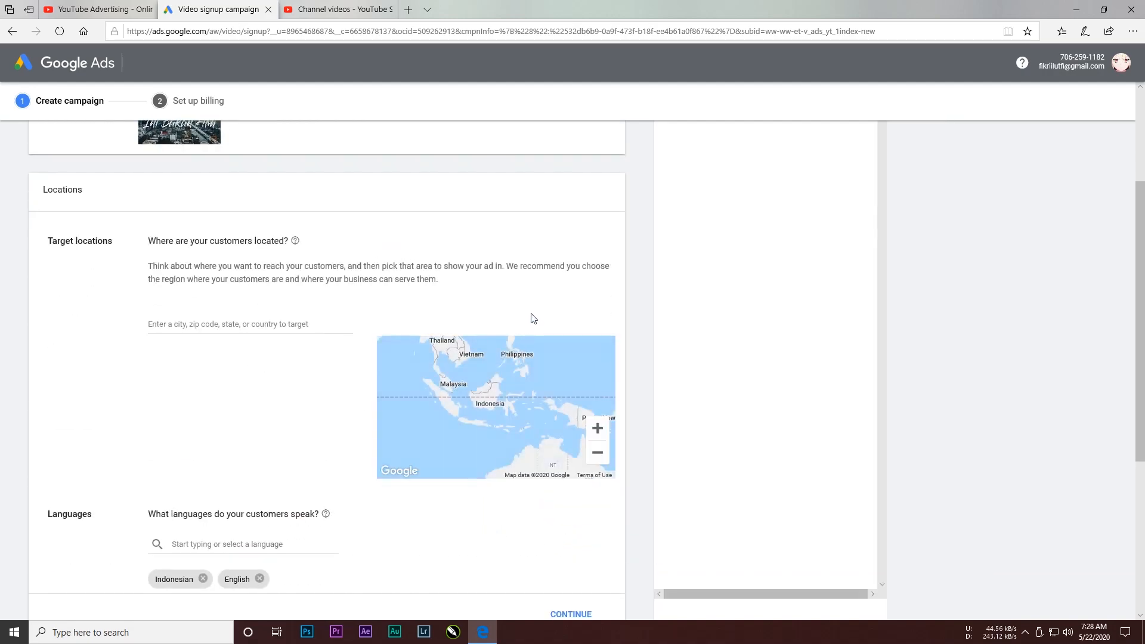
# Step: Add Jakarta, Jakarta, Indonesia as a target location for the campaign
pyautogui.scroll(3, 528, 304)
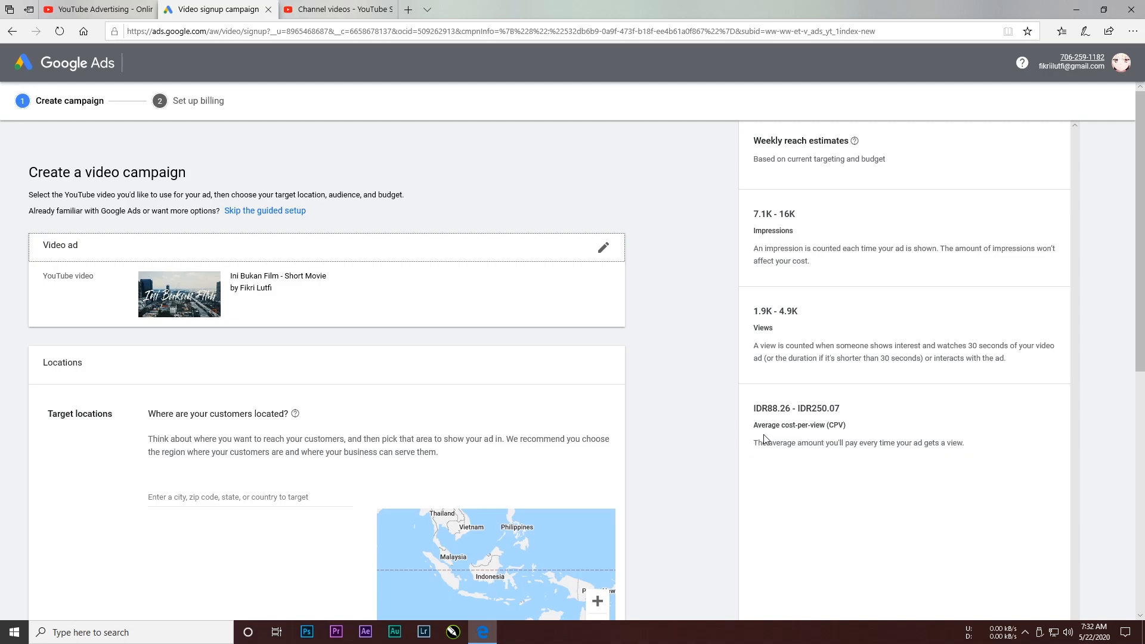
pyautogui.scroll(-2, 238, 352)
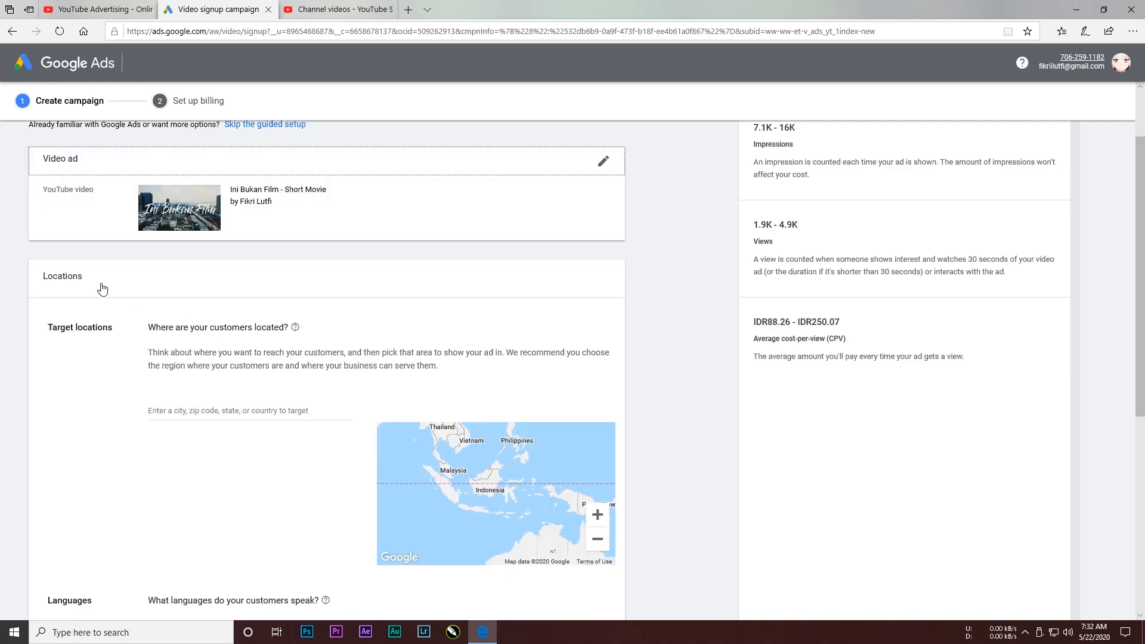
pyautogui.scroll(-2, 113, 274)
pyautogui.scroll(-2, 182, 243)
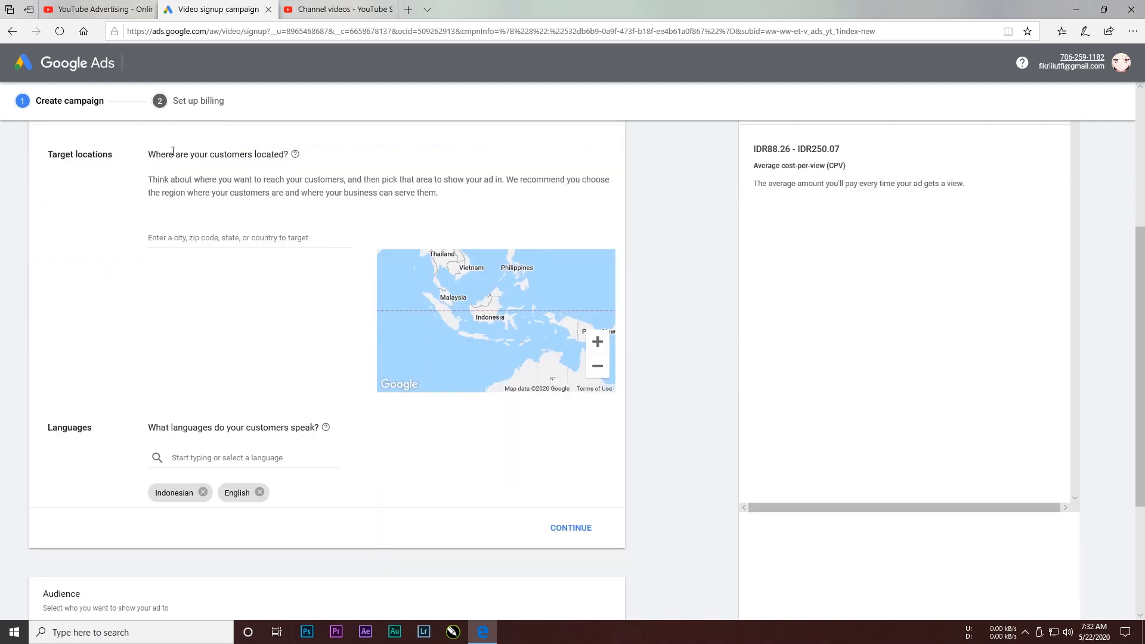
pyautogui.click(255, 237)
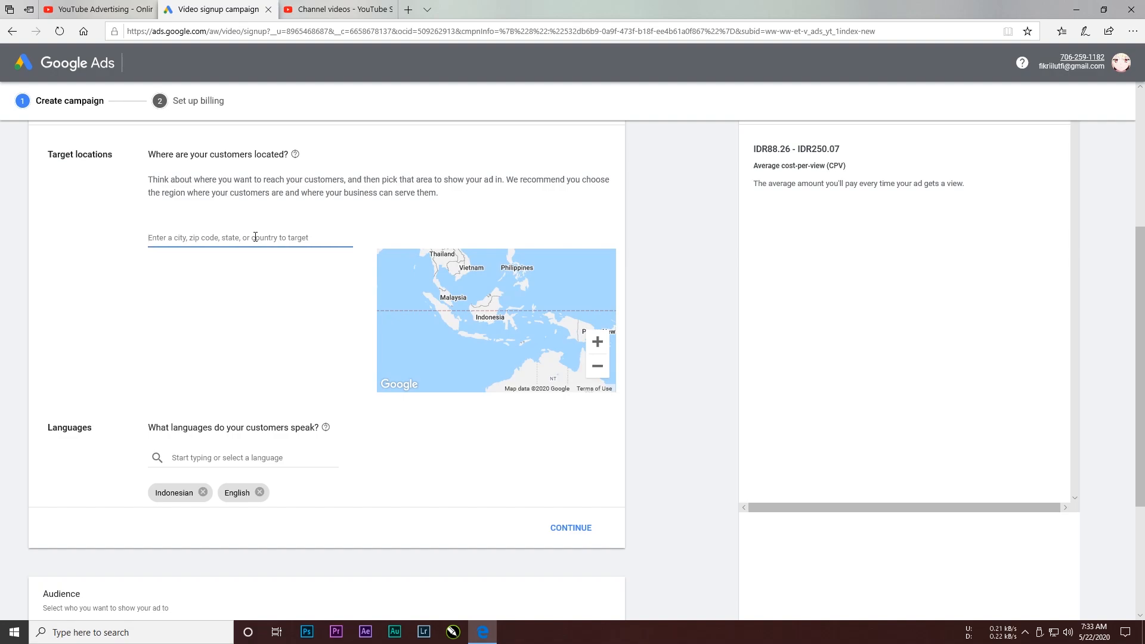
pyautogui.write('jakarta')
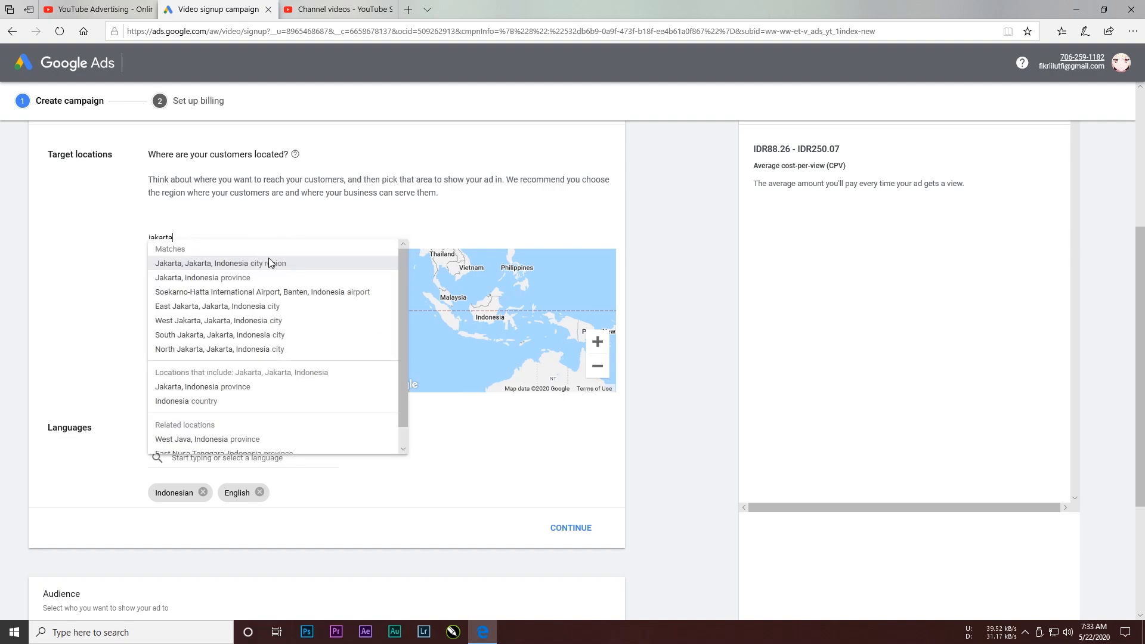
pyautogui.click(269, 261)
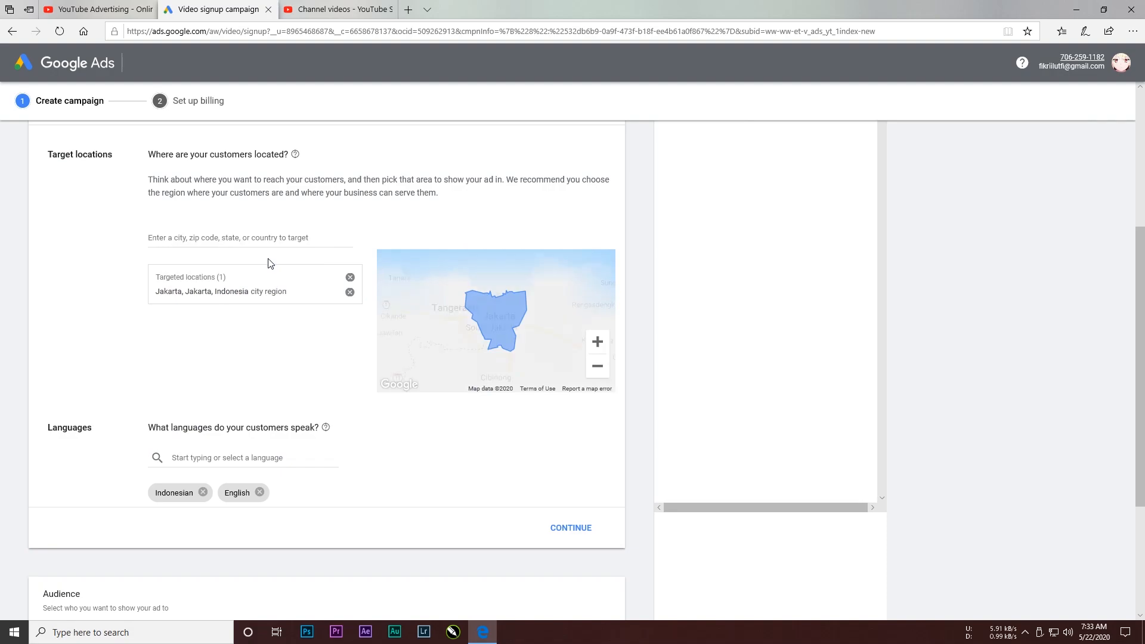
# Step: Add Bandung and Bogor, West Java, Indonesia as further target locations
pyautogui.click(243, 237)
pyautogui.write('ba')
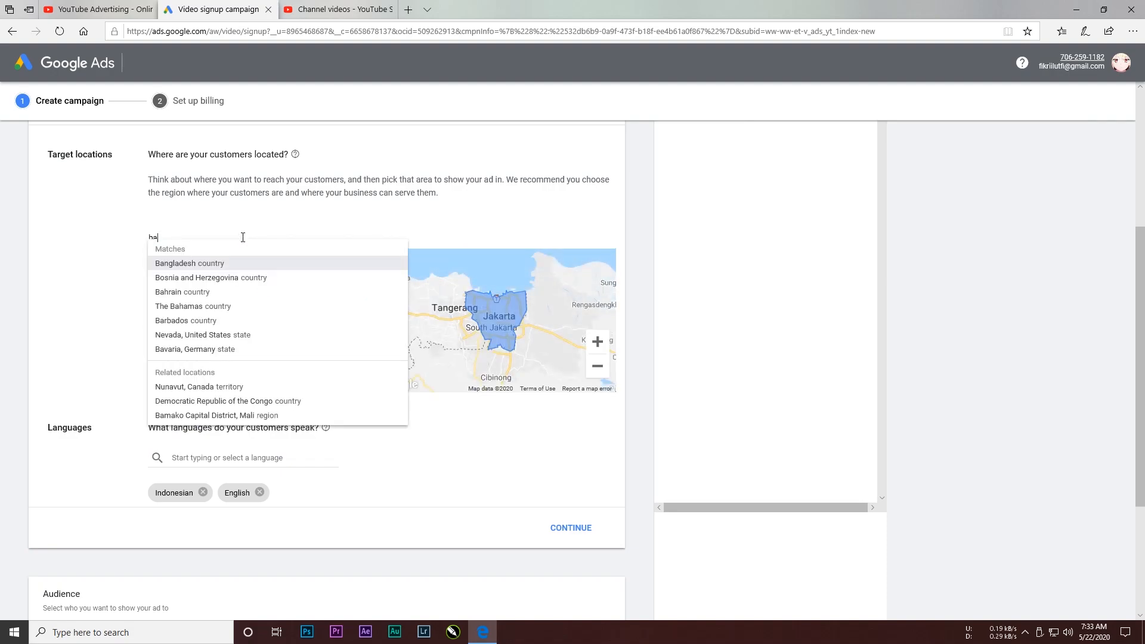
pyautogui.write('ndun')
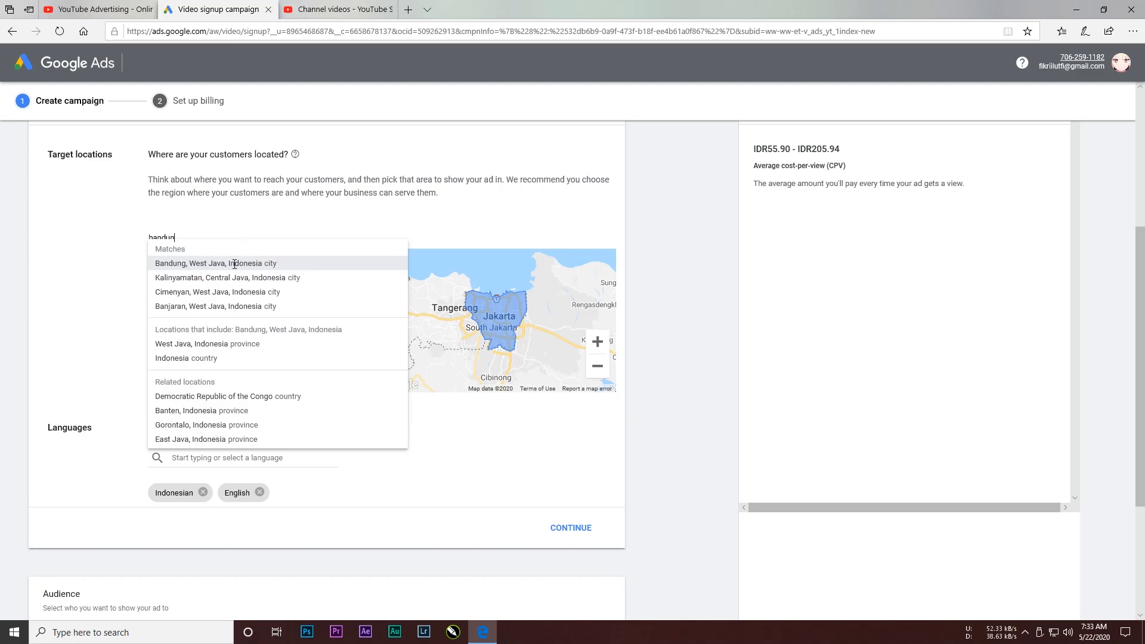
pyautogui.click(234, 264)
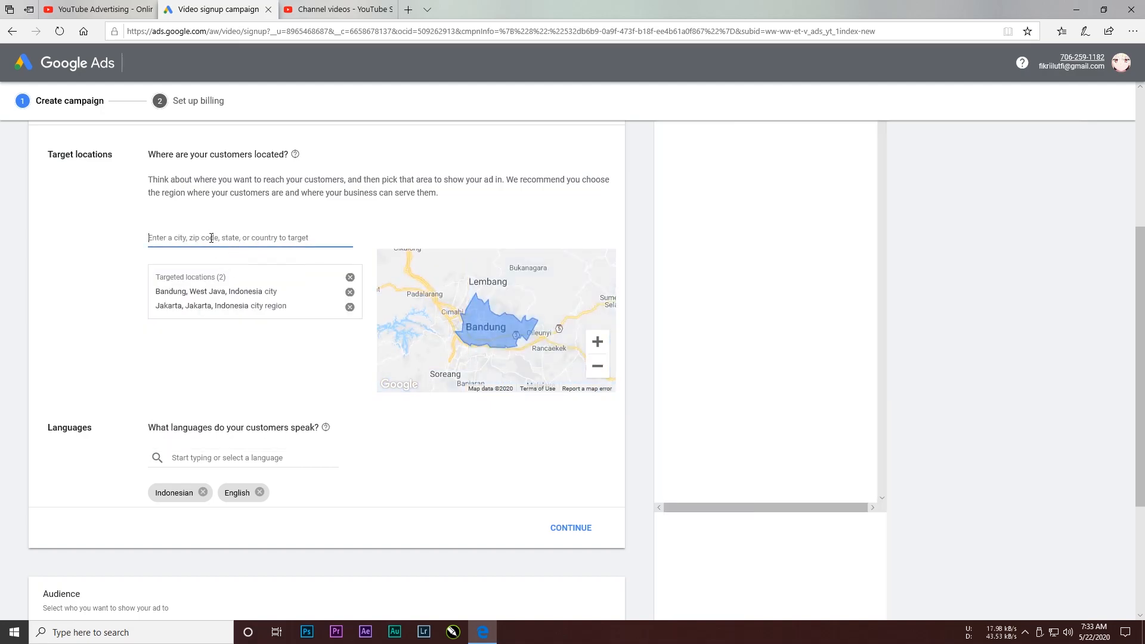
pyautogui.write('bogor')
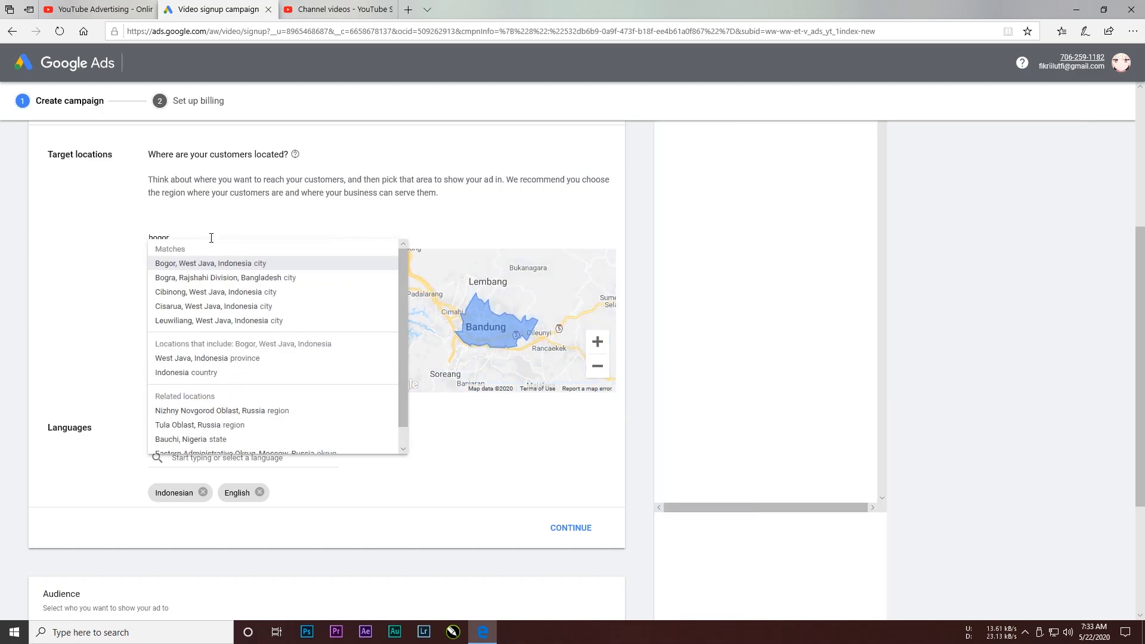
pyautogui.click(214, 263)
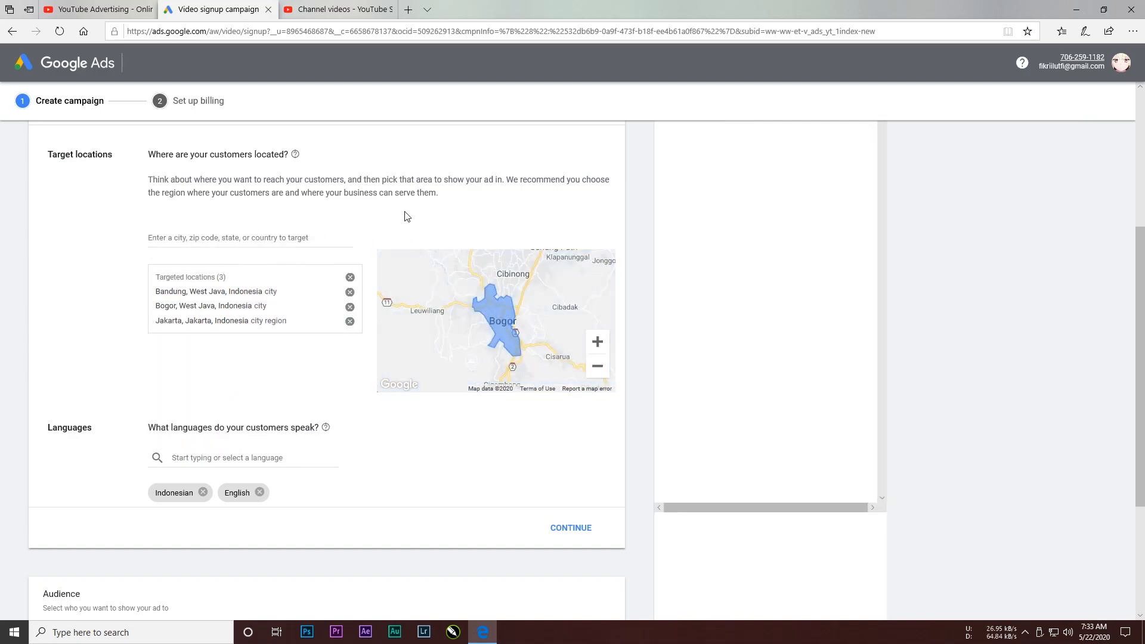
pyautogui.scroll(2, 487, 218)
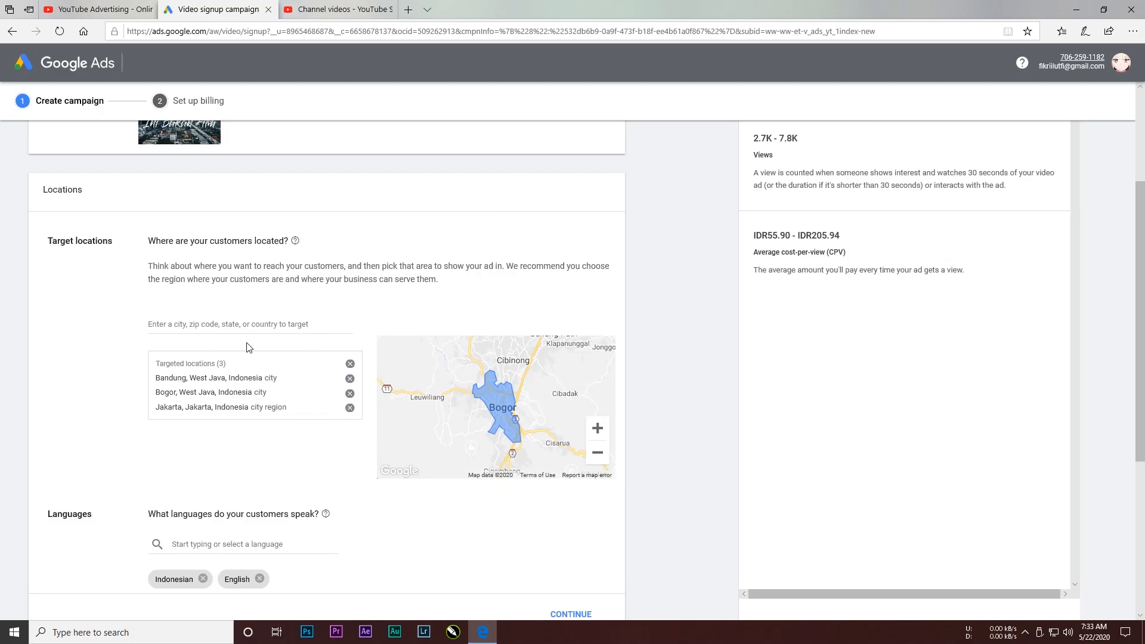
pyautogui.scroll(-2, 179, 355)
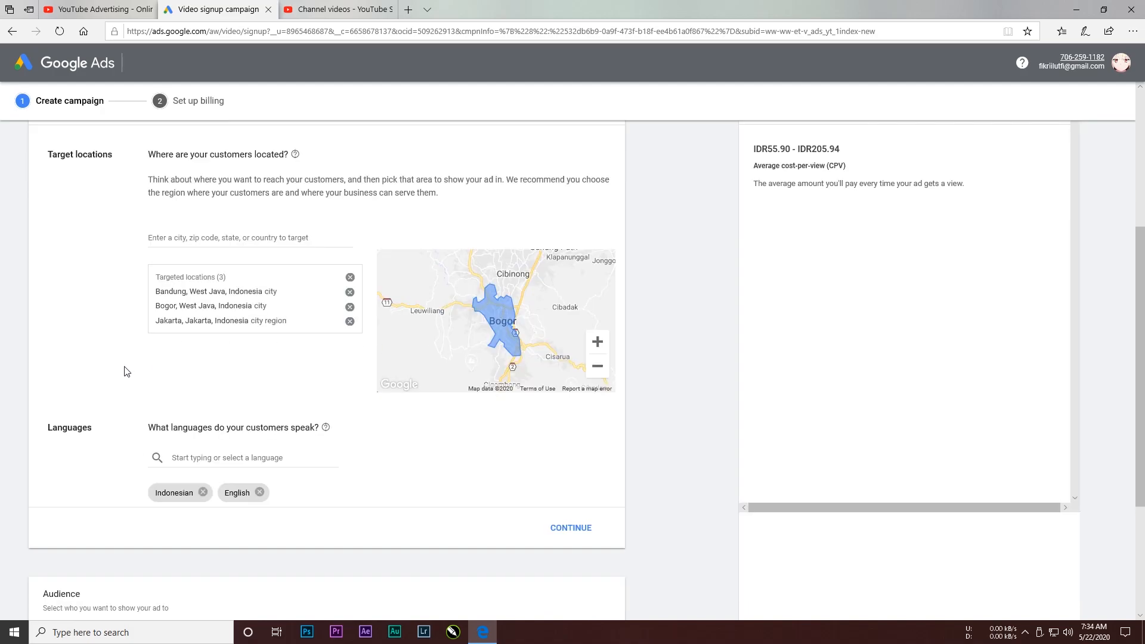
# Step: Remove English from the campaign languages, keeping only Indonesian, and continue to the next section
pyautogui.scroll(-2, 333, 377)
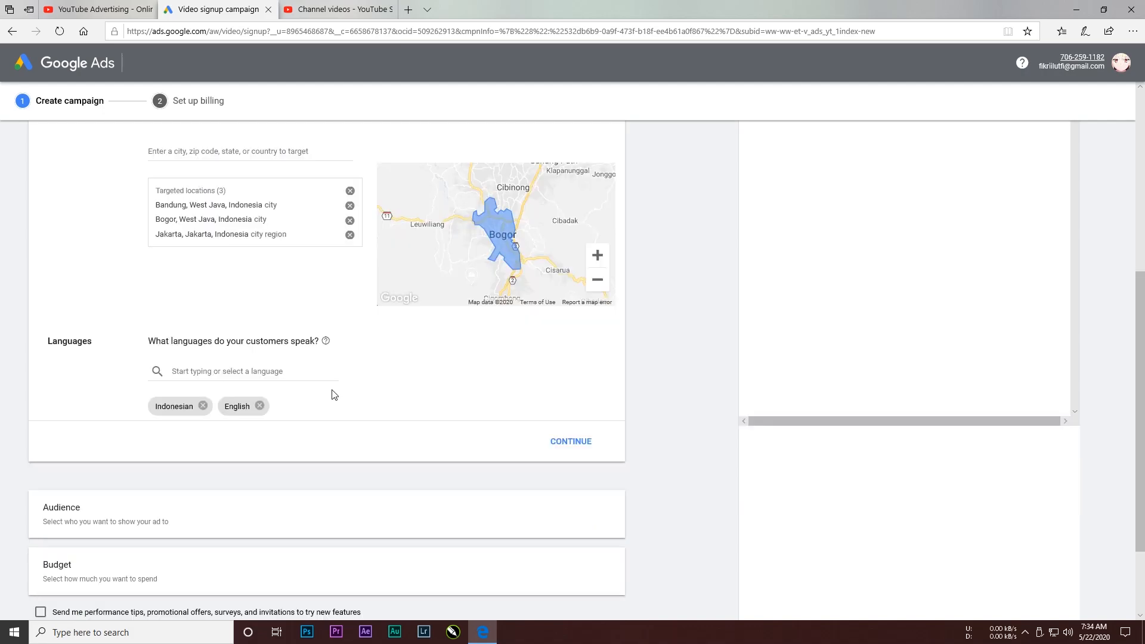
pyautogui.click(260, 407)
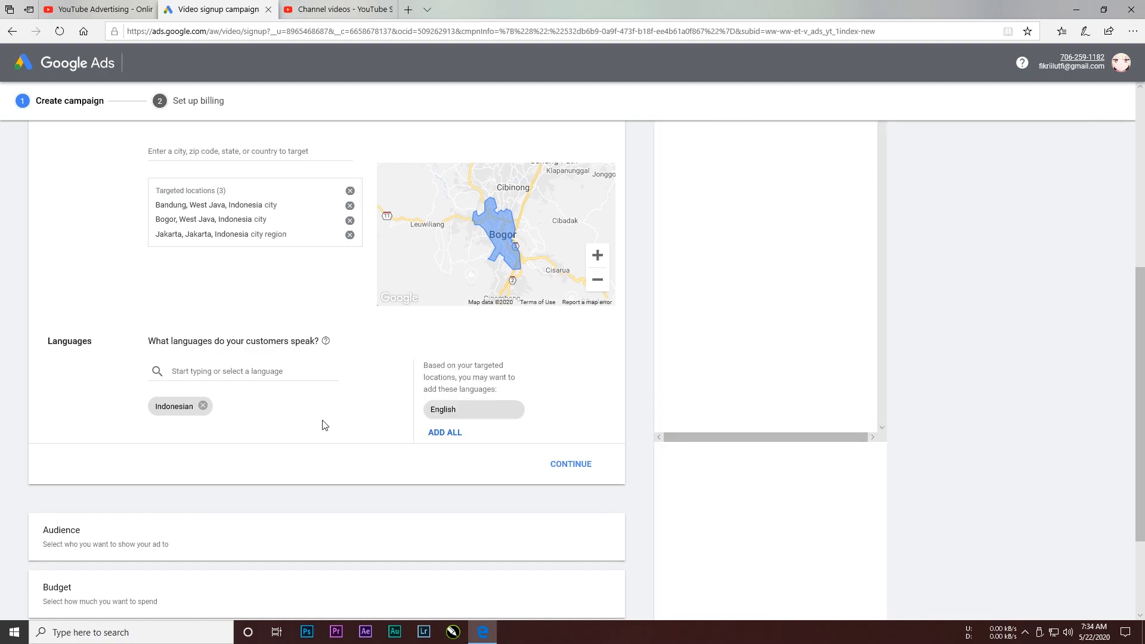
pyautogui.click(561, 470)
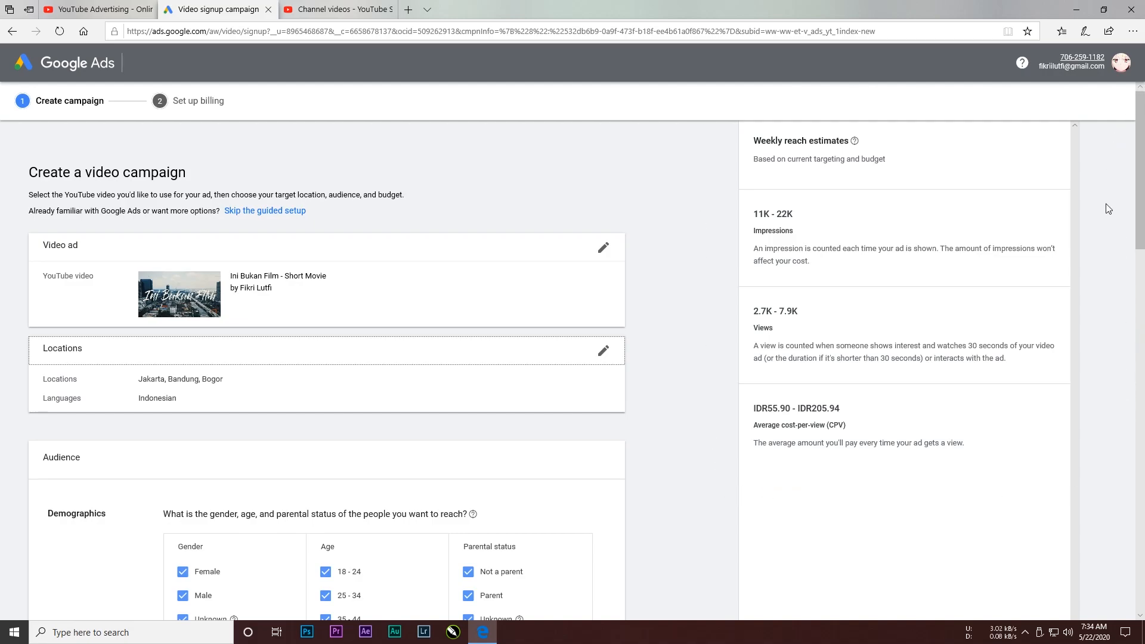
# Step: Limit the audience ages to 18 - 24, 25 - 34 and Unknown, and exclude parents from the parental status
pyautogui.scroll(-4, 700, 246)
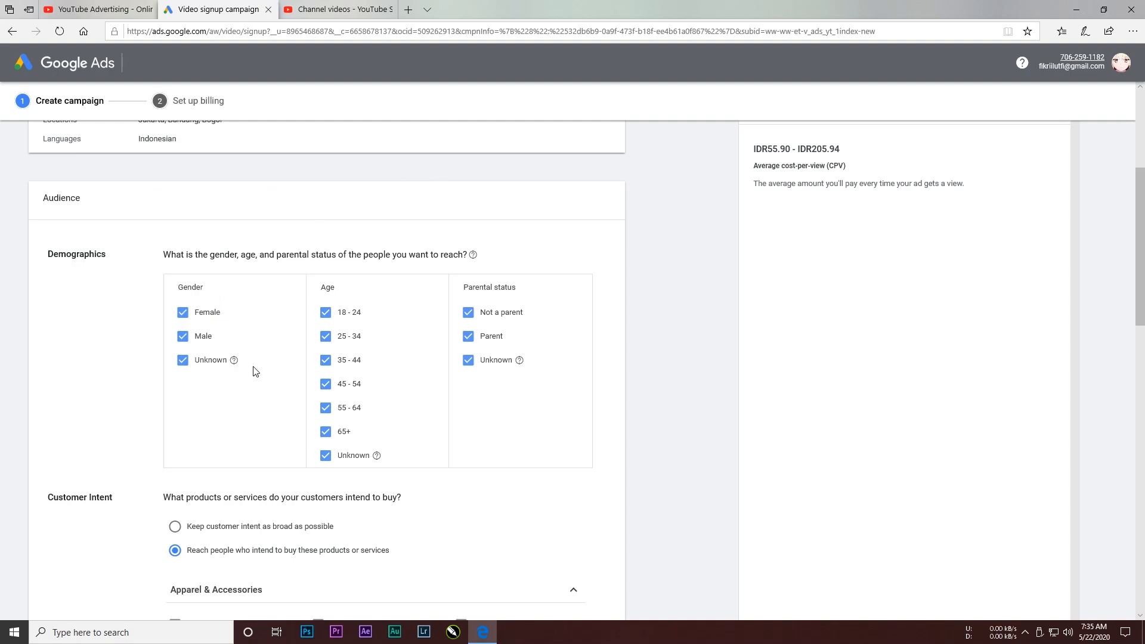
pyautogui.click(325, 431)
pyautogui.click(325, 407)
pyautogui.click(325, 384)
pyautogui.click(325, 361)
pyautogui.click(468, 313)
pyautogui.click(467, 316)
pyautogui.click(468, 338)
# Step: Keep customer intent as broad as possible and continue to the budget section
pyautogui.scroll(1, 542, 327)
pyautogui.scroll(-3, 542, 327)
pyautogui.scroll(1, 111, 320)
pyautogui.scroll(-1, 120, 326)
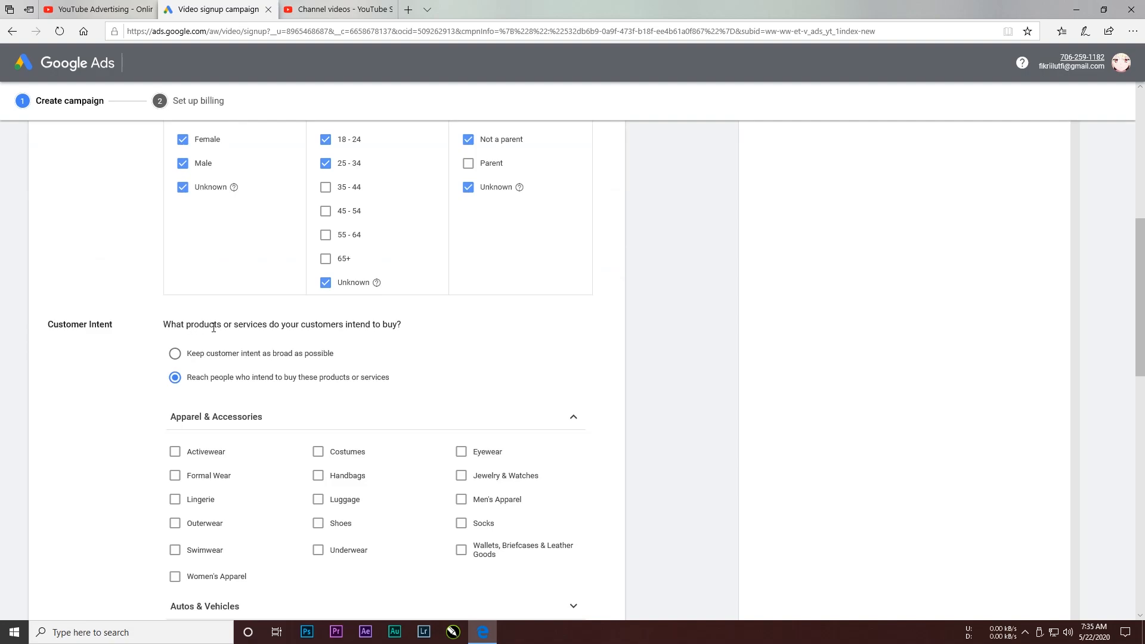
pyautogui.scroll(-1, 396, 342)
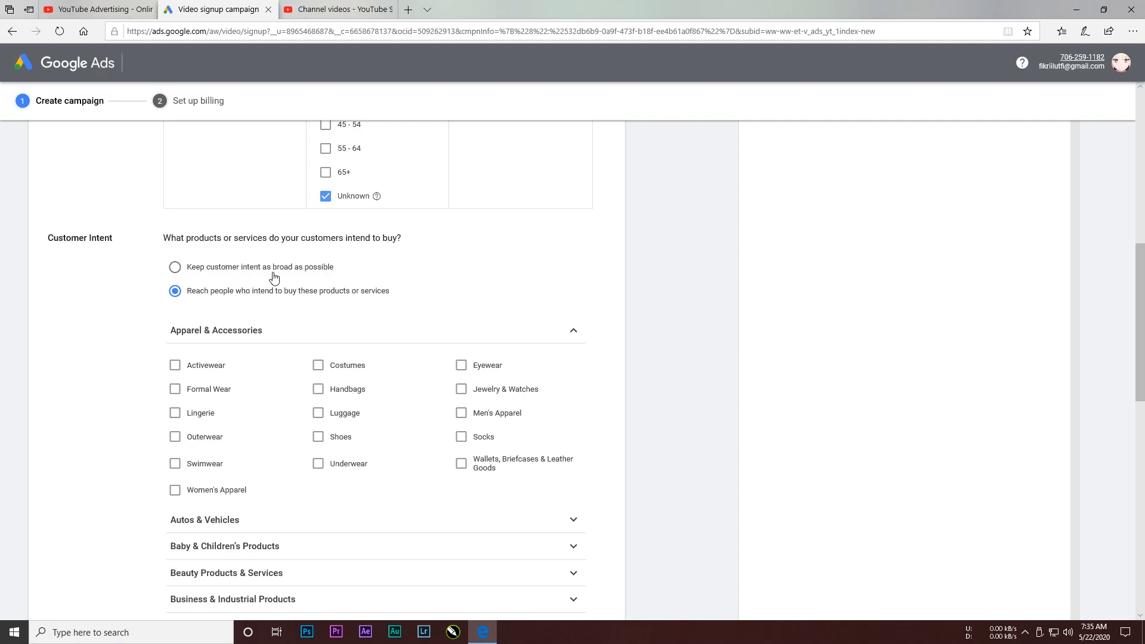
pyautogui.click(176, 269)
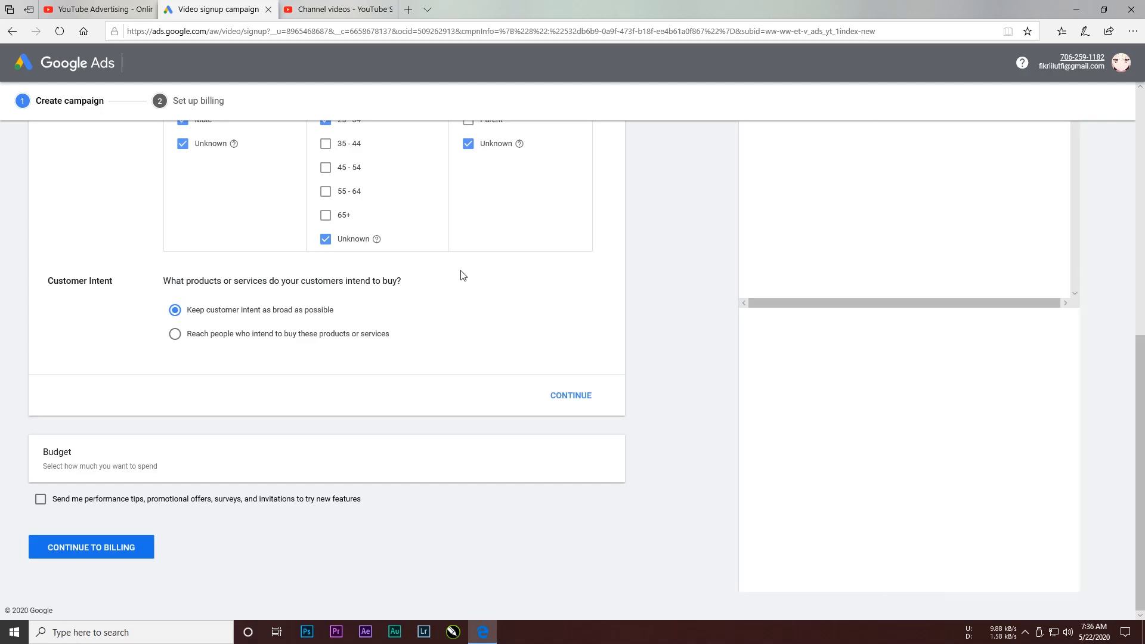
pyautogui.scroll(4, 666, 316)
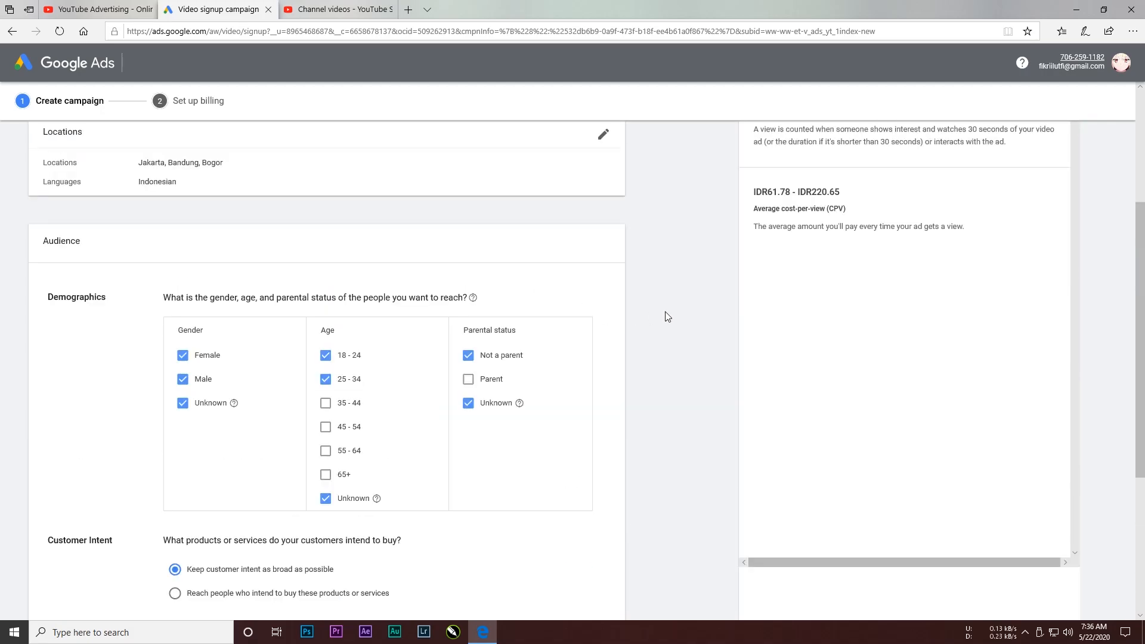
pyautogui.scroll(-4, 668, 314)
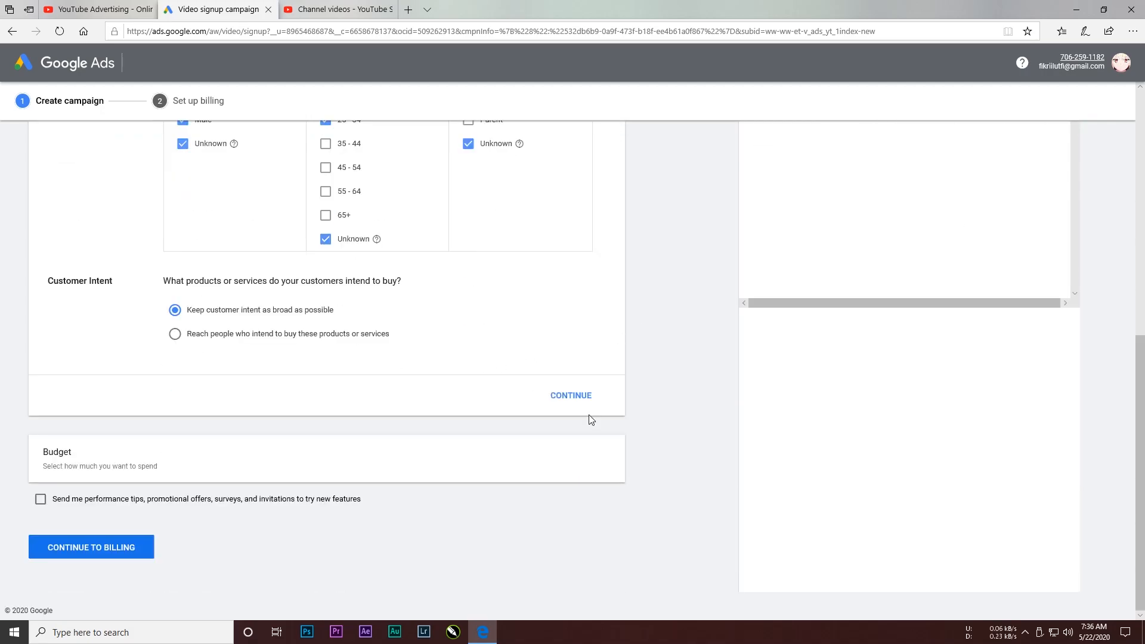
pyautogui.click(584, 405)
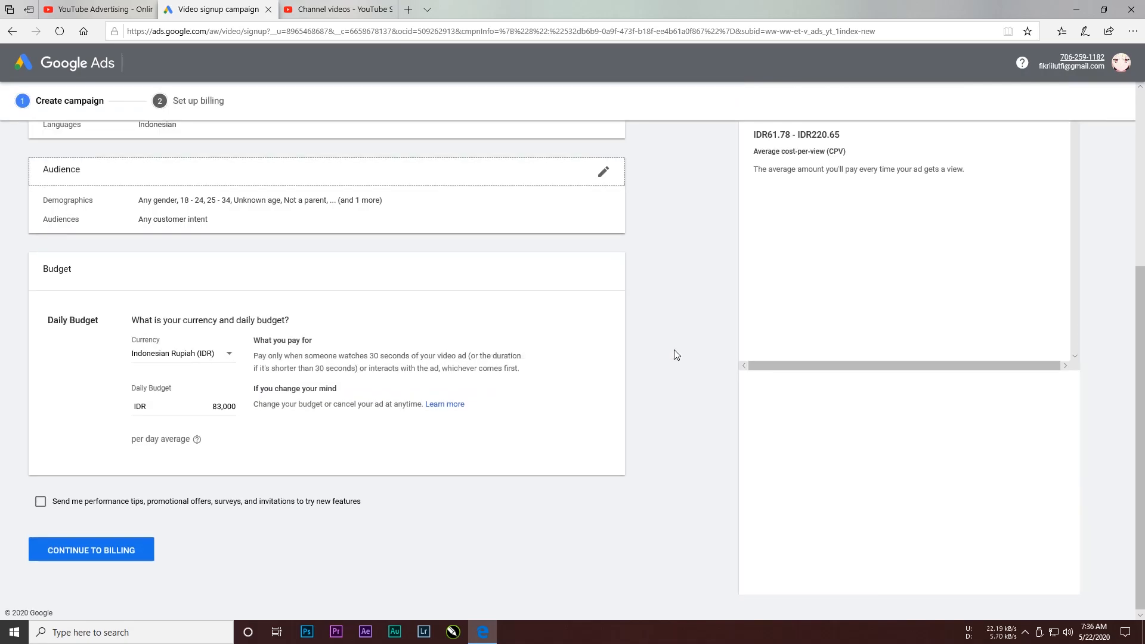
# Step: Set the daily budget to IDR 100,000 and continue to billing
pyautogui.scroll(4, 714, 463)
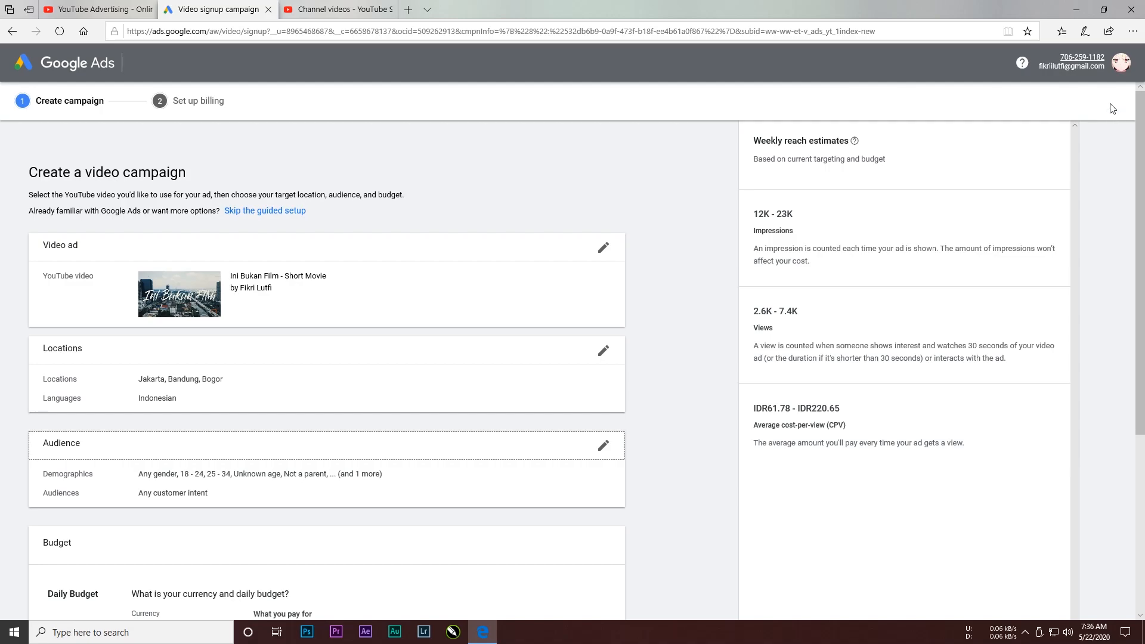
pyautogui.scroll(-4, 659, 249)
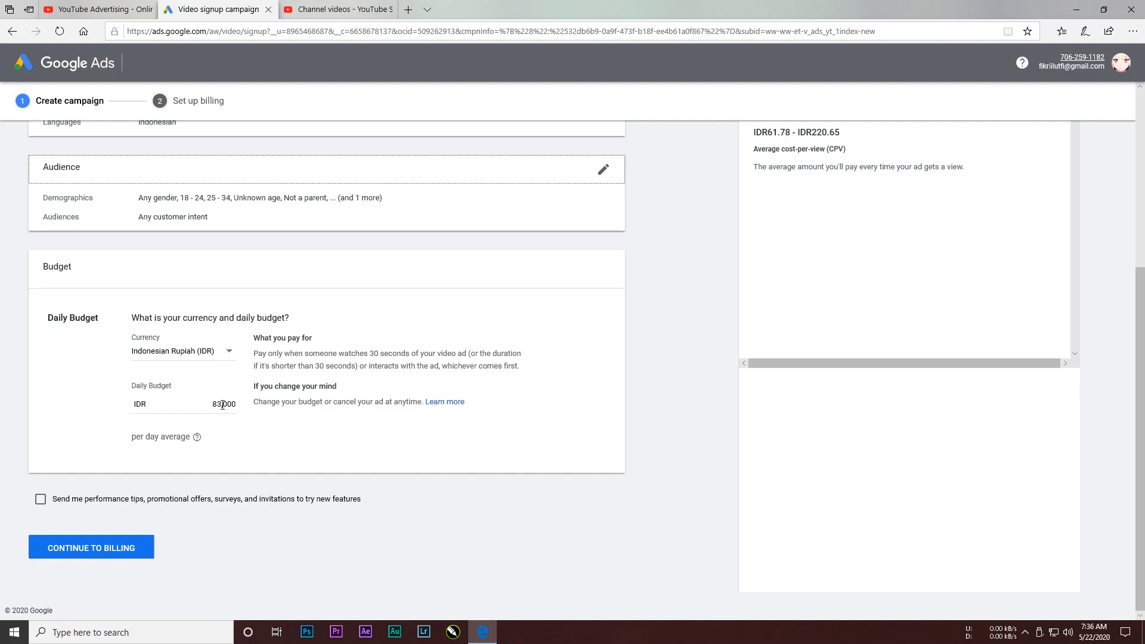
pyautogui.hotkey('ctrl', 'a')
pyautogui.write('100')
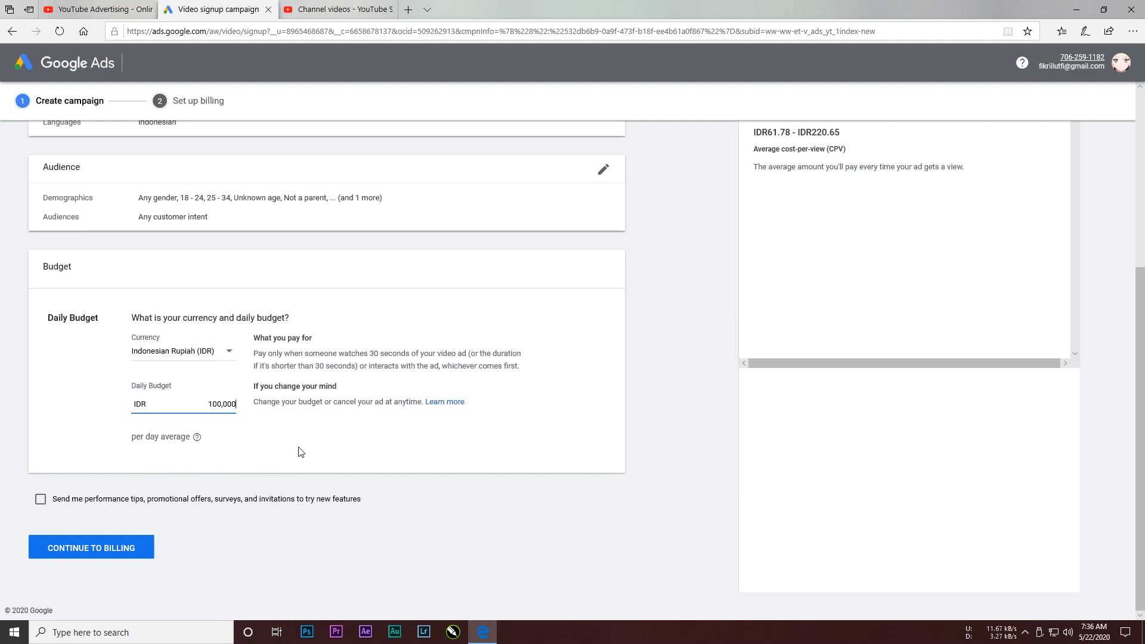
pyautogui.click(127, 558)
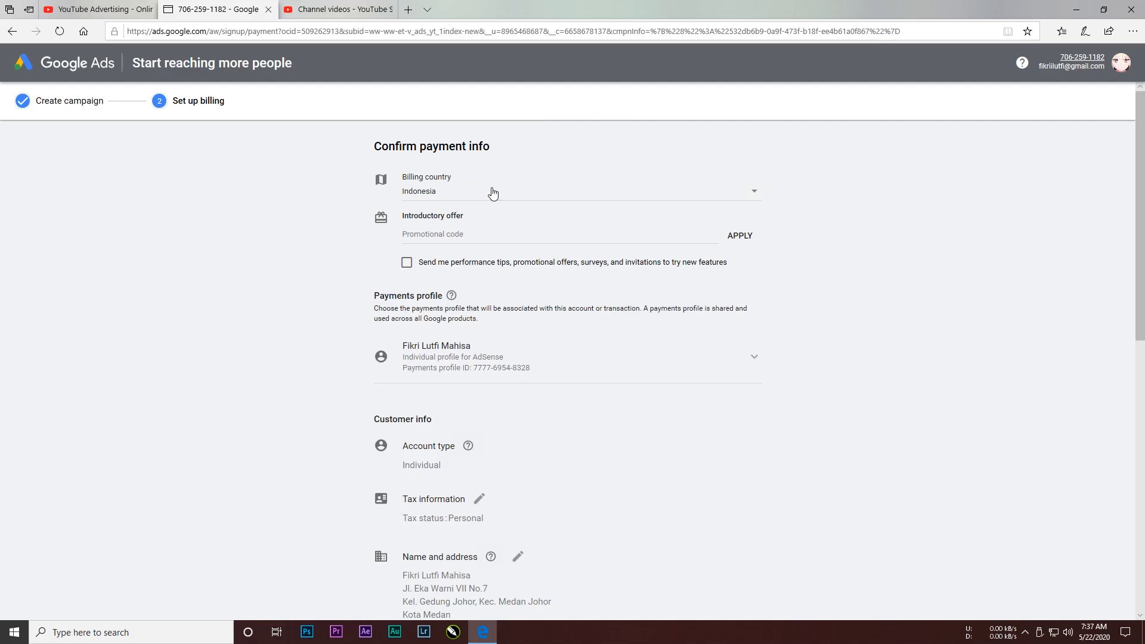
# Step: Switch how you pay from automatic to Manual payments
pyautogui.scroll(-2, 479, 213)
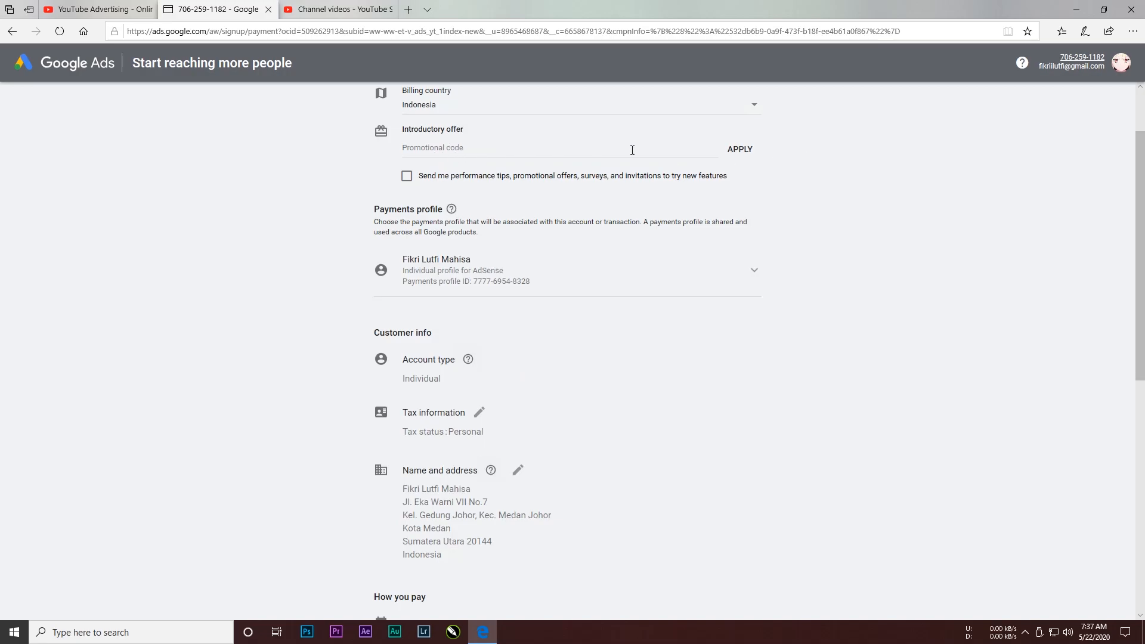
pyautogui.scroll(-2, 787, 156)
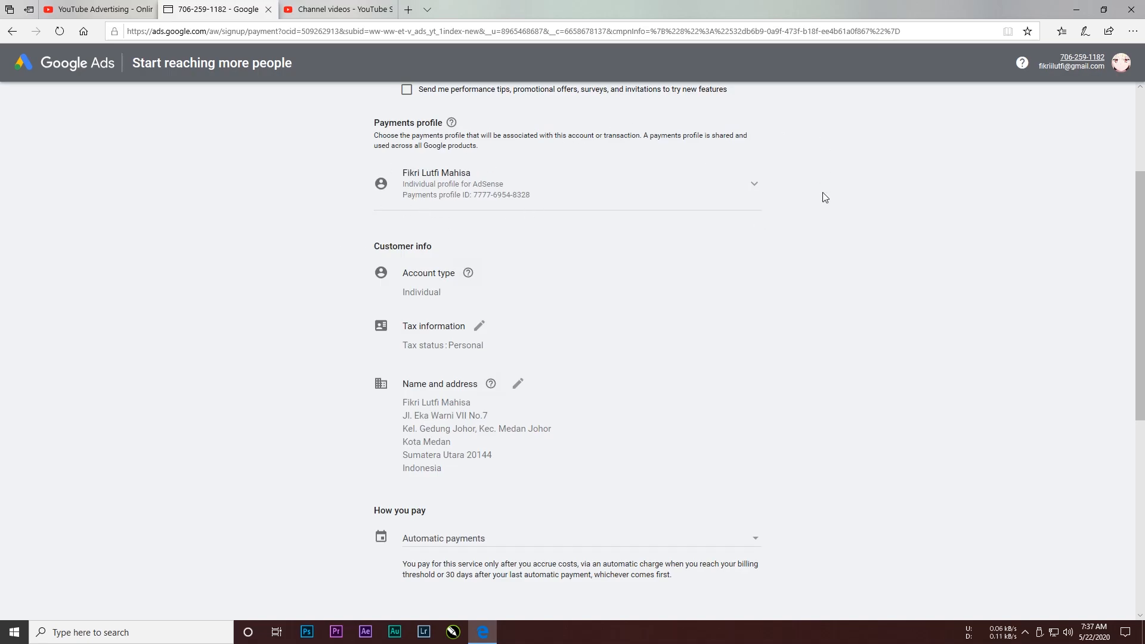
pyautogui.scroll(-2, 382, 231)
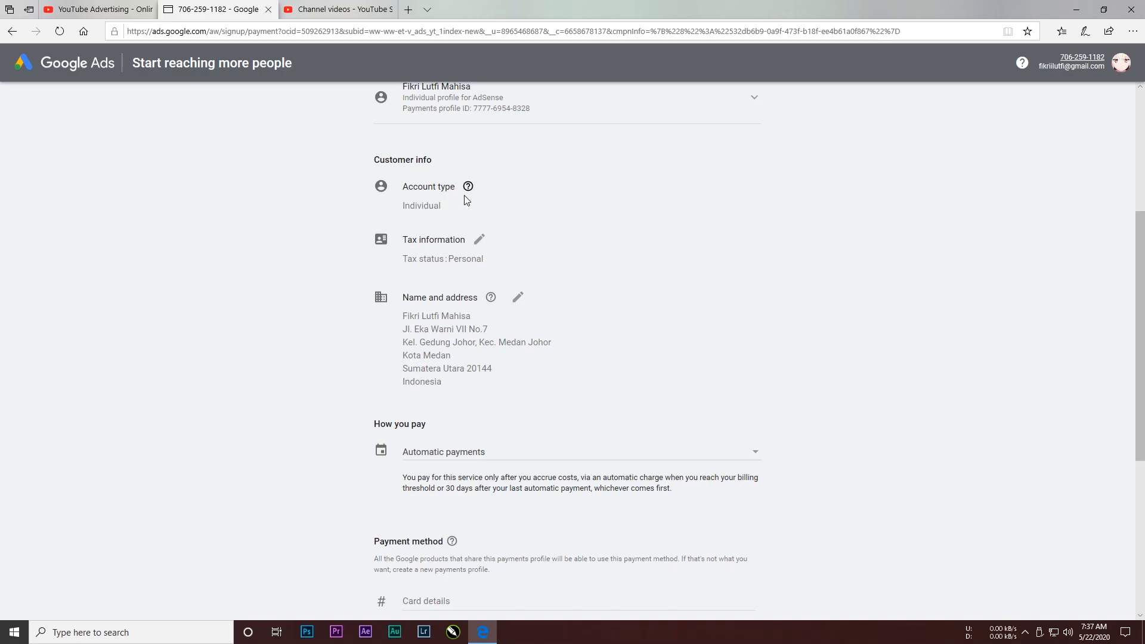
pyautogui.scroll(-2, 442, 206)
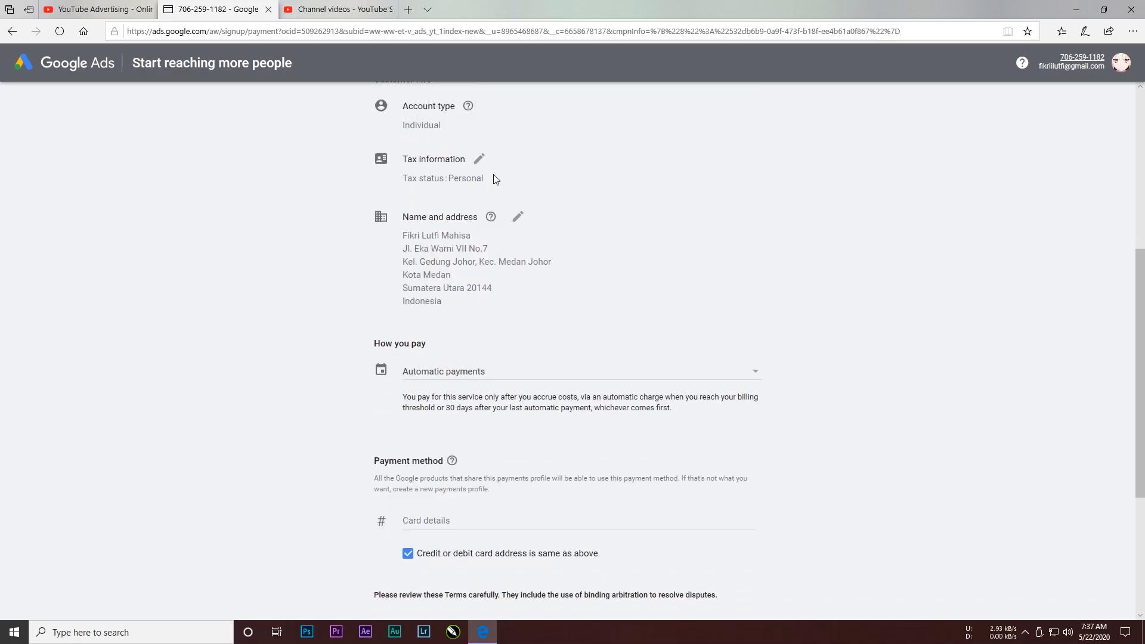
pyautogui.scroll(-2, 494, 179)
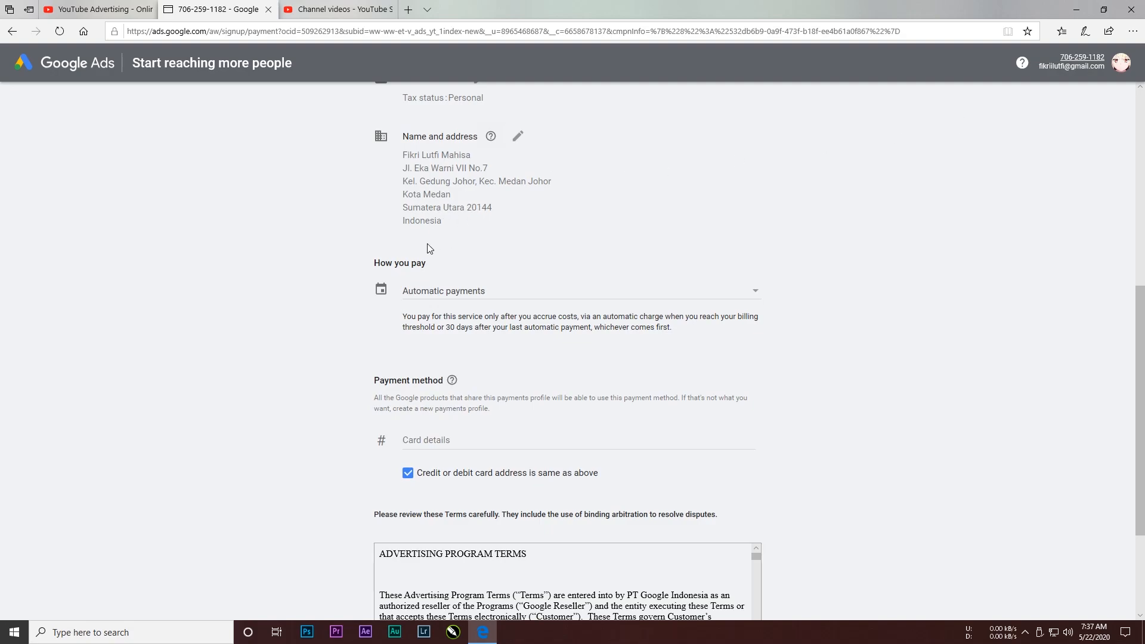
pyautogui.scroll(-1, 429, 246)
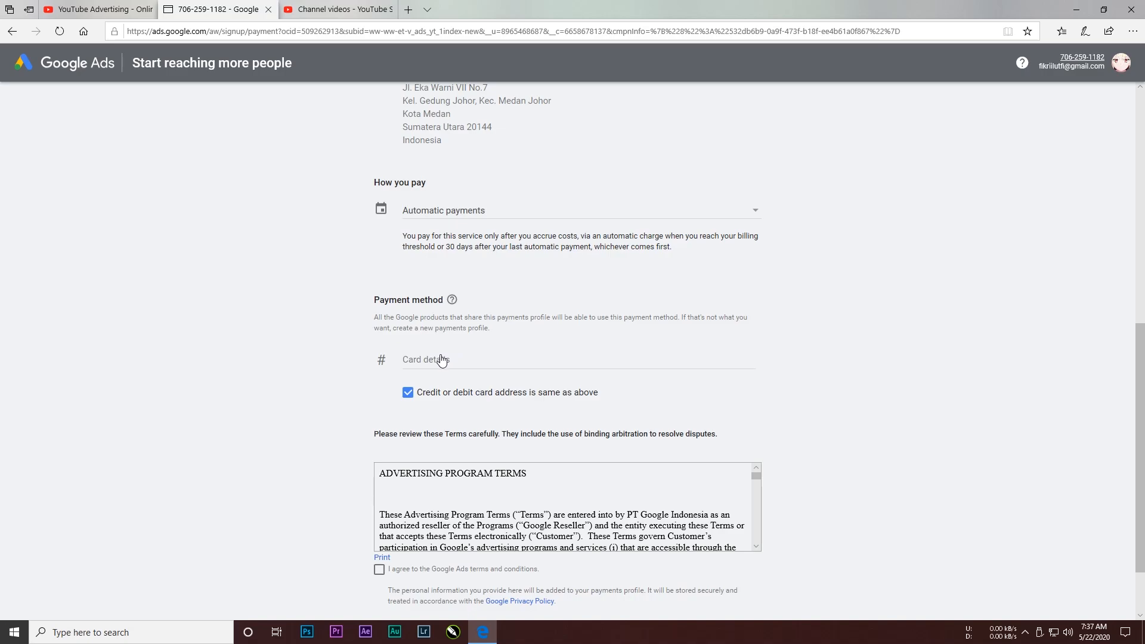
pyautogui.click(448, 214)
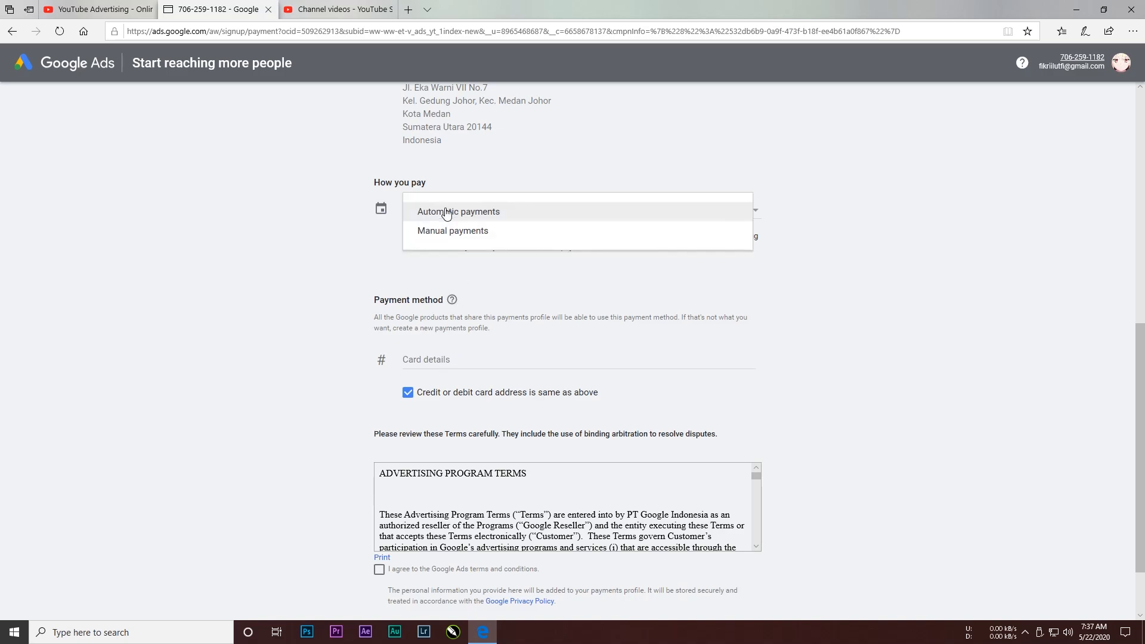
pyautogui.click(451, 236)
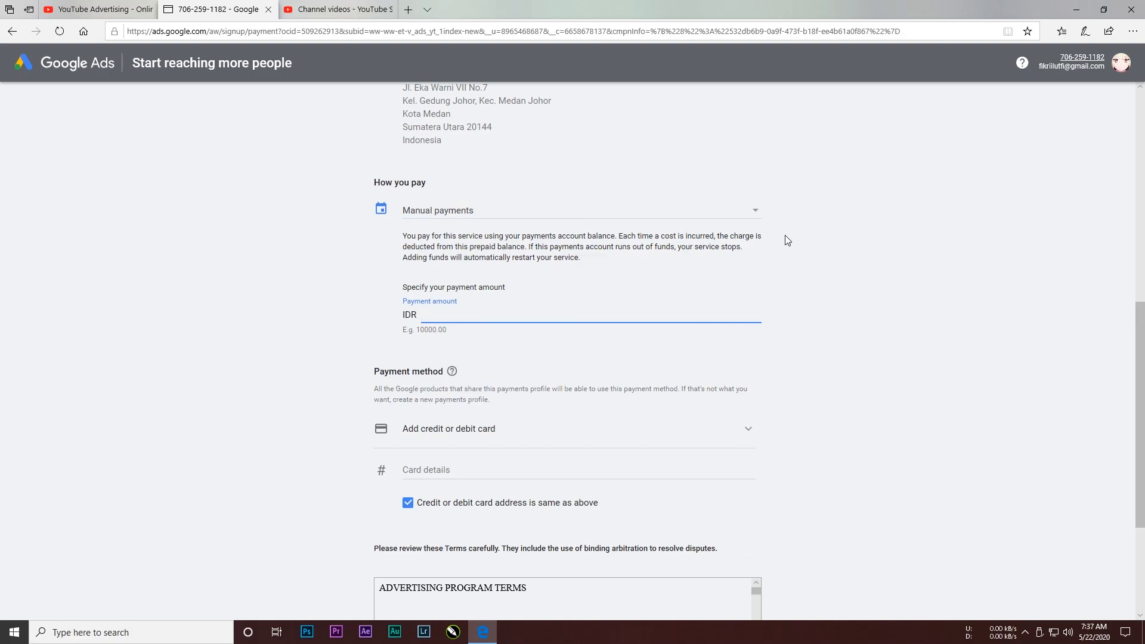
# Step: Enter IDR 200,000 as the payment amount
pyautogui.scroll(-2, 450, 220)
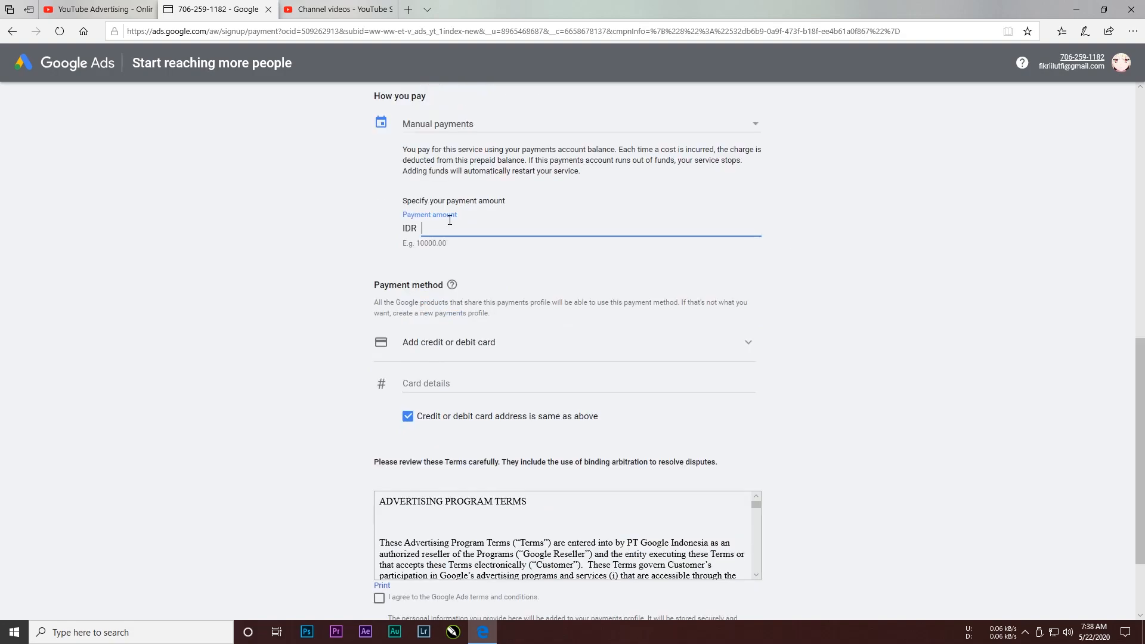
pyautogui.write('200,000')
# Step: Choose Money transfer as the payment method
pyautogui.scroll(-2, 424, 220)
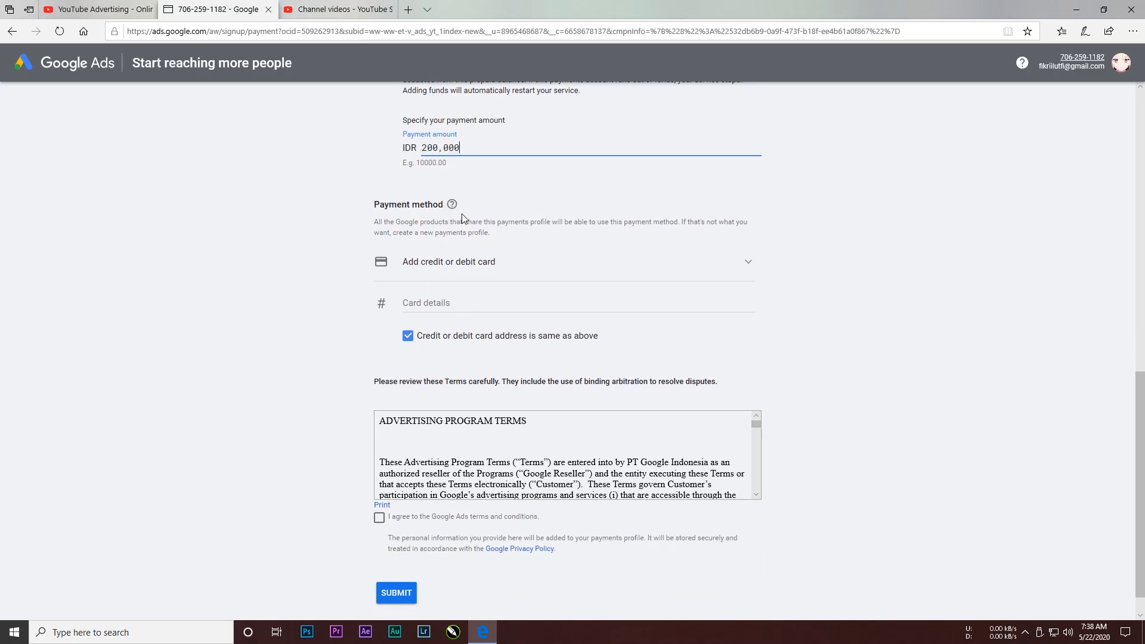
pyautogui.click(502, 266)
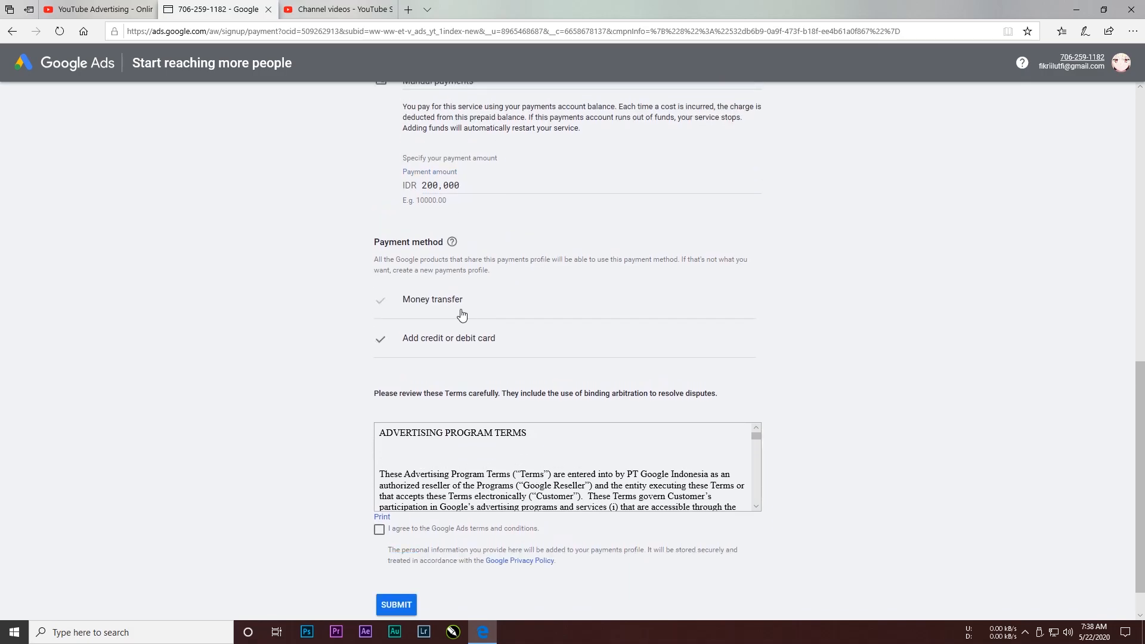
pyautogui.click(417, 301)
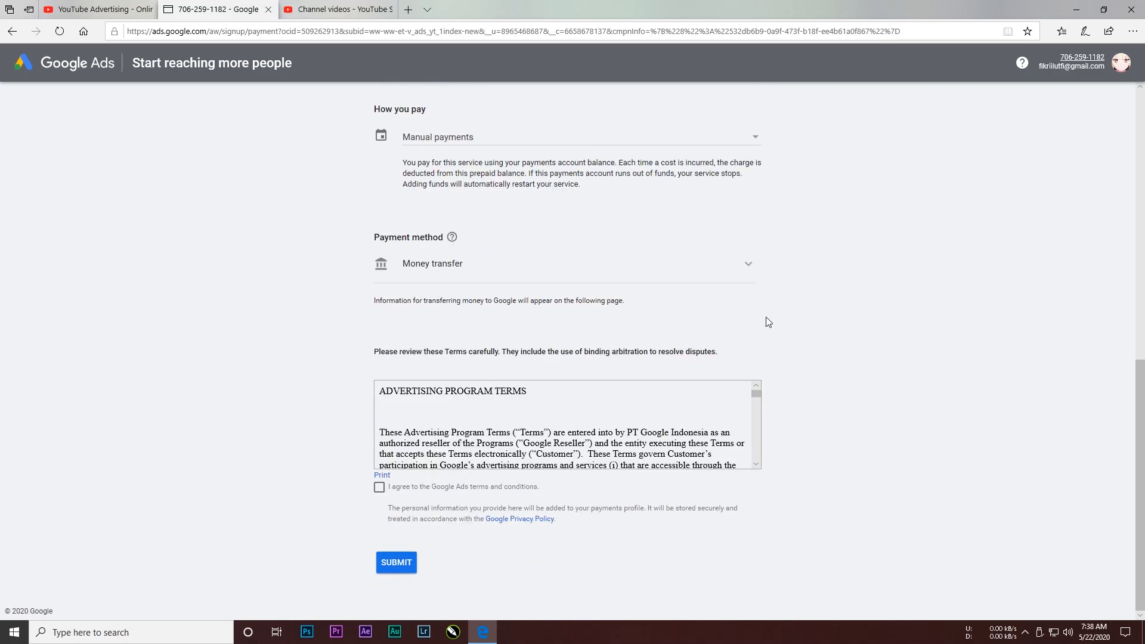
# Step: Agree to the Google Ads terms and conditions and submit the billing setup
pyautogui.scroll(-1, 567, 417)
pyautogui.scroll(1, 567, 405)
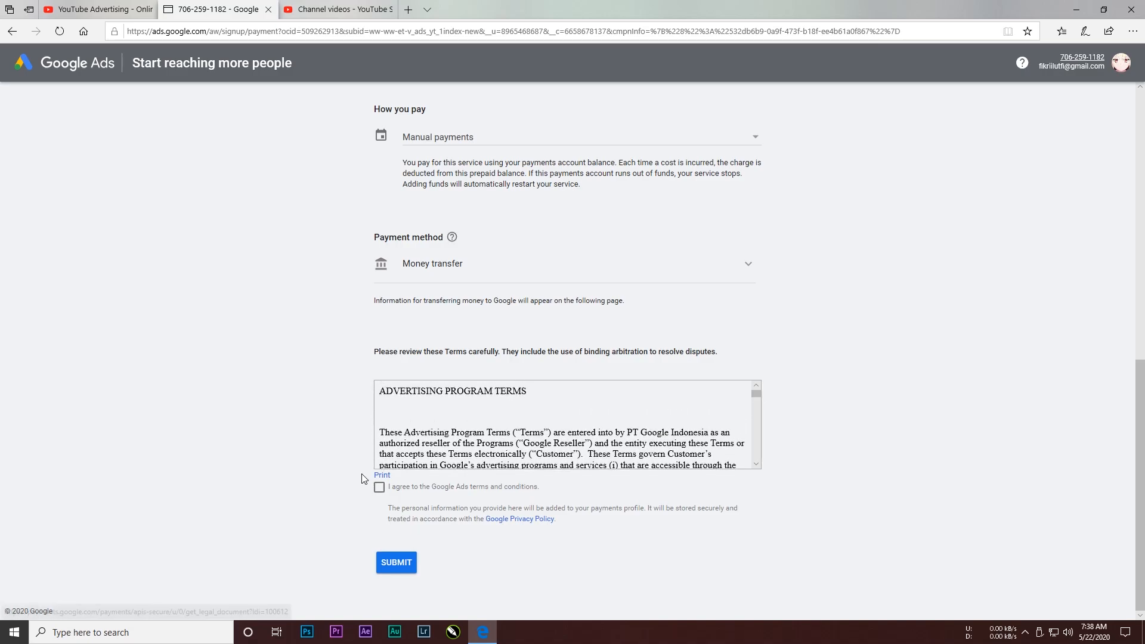
pyautogui.scroll(-2, 489, 431)
pyautogui.scroll(-4, 489, 430)
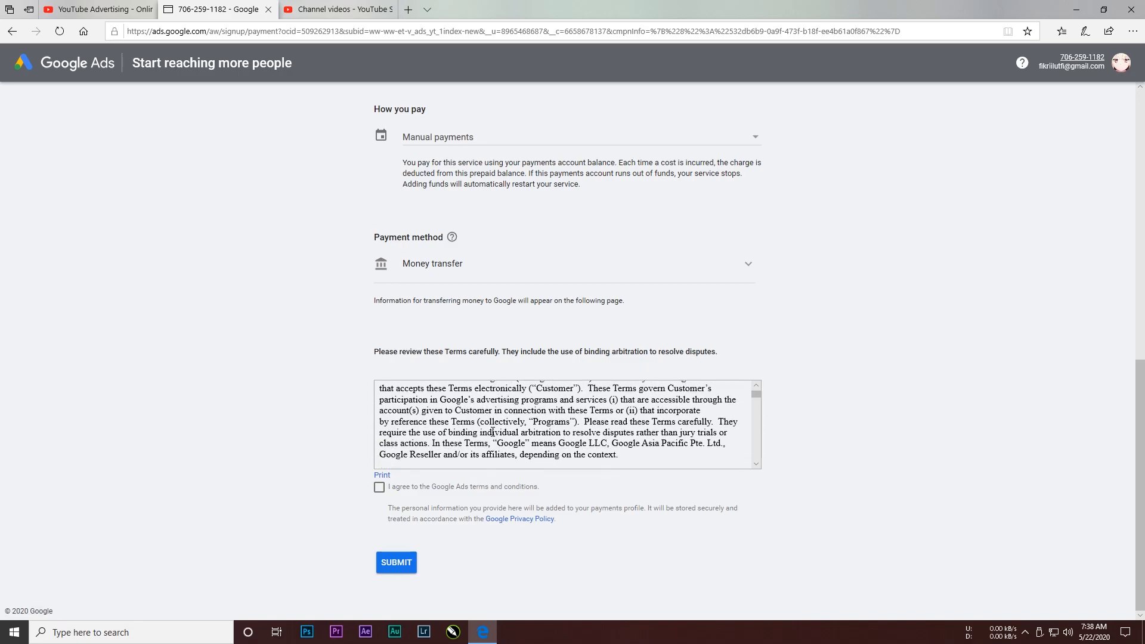
pyautogui.scroll(-1, 493, 430)
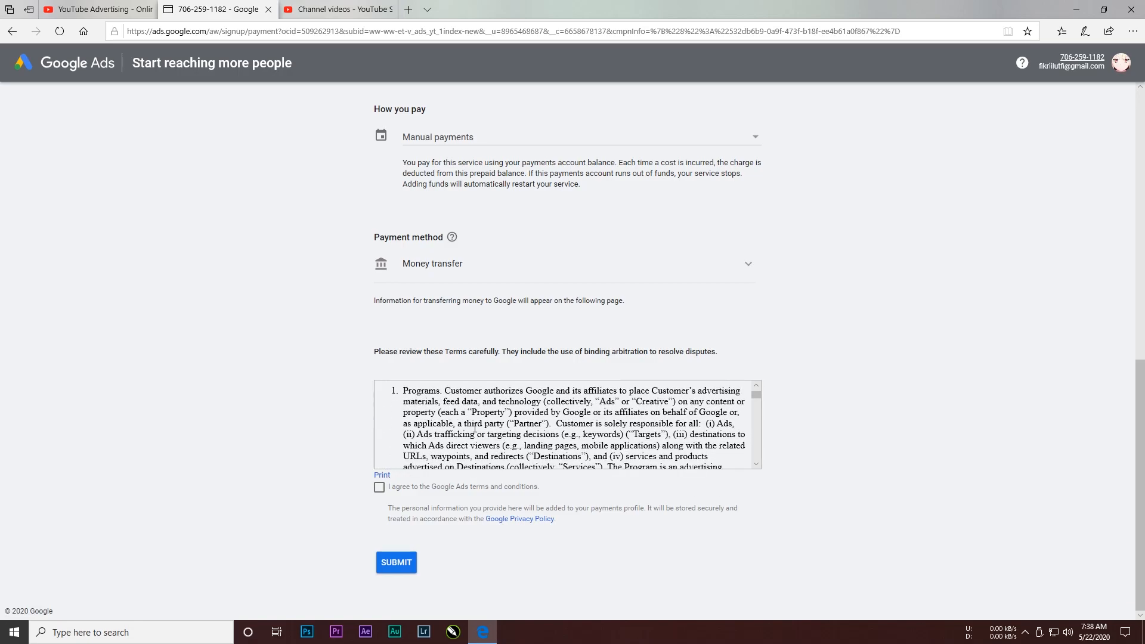
pyautogui.click(380, 489)
pyautogui.click(396, 563)
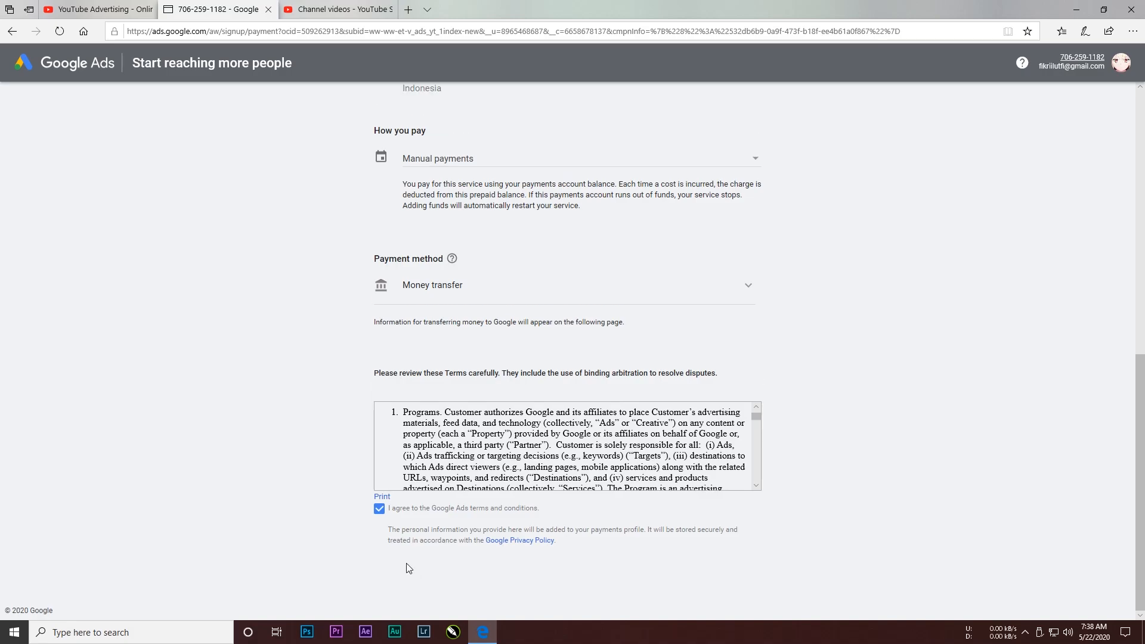